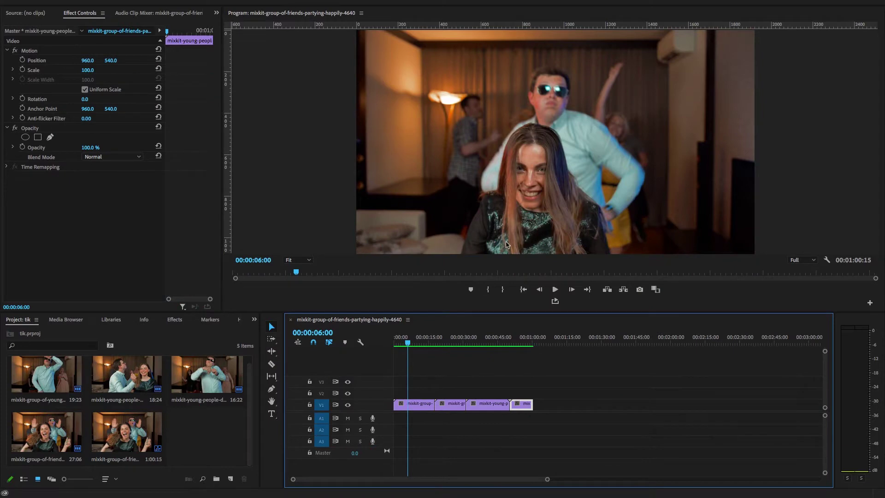
# Scrub through the four party clips on the timeline to preview them
pyautogui.moveTo(435, 343); pyautogui.dragTo(417, 355)
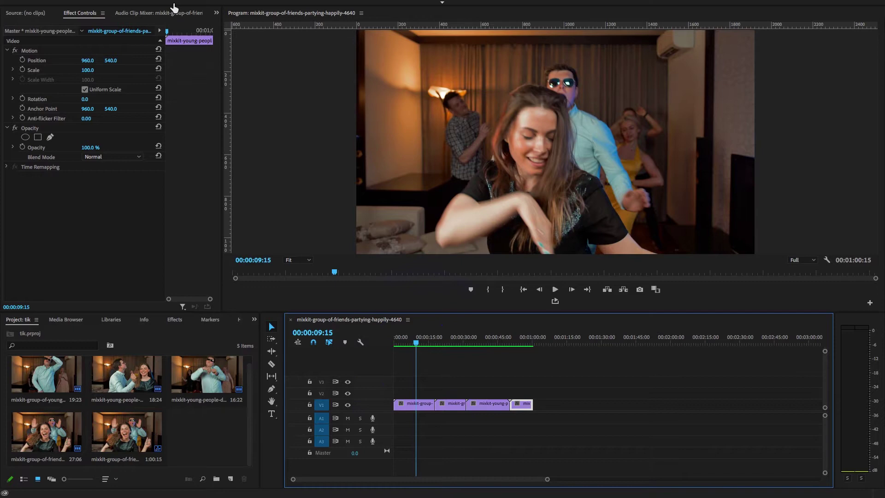
# Set the sequence frame size to 1080 × 1920 and accept deleting the existing previews
pyautogui.click(139, 5)
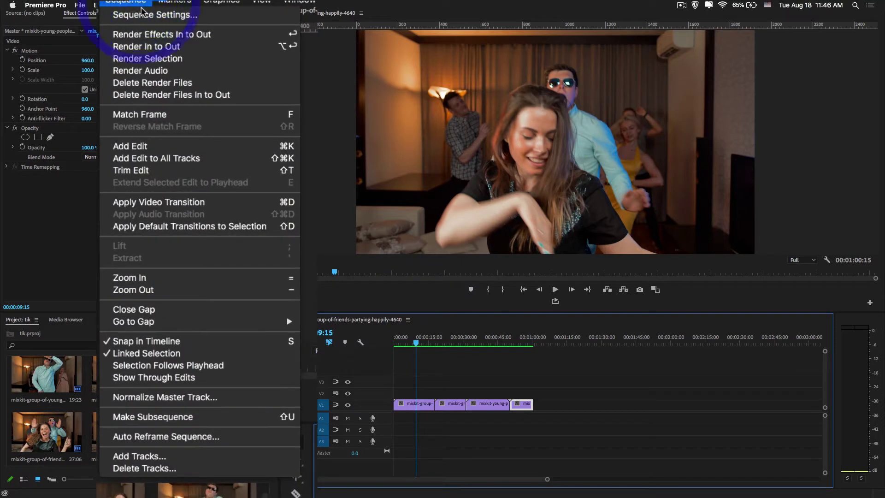
pyautogui.click(148, 14)
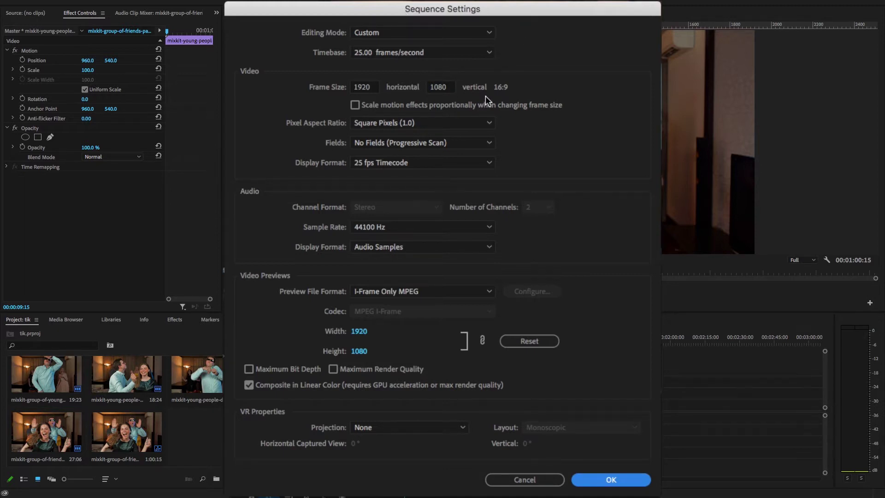
pyautogui.click(369, 87)
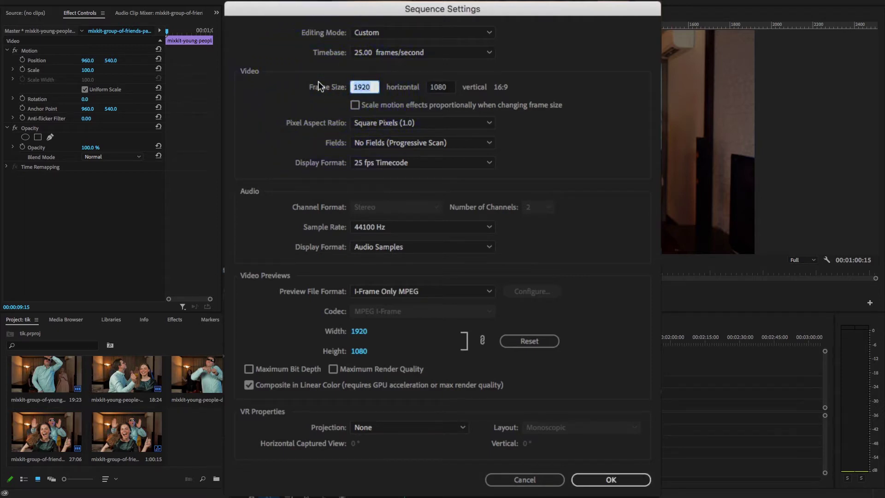
pyautogui.write('1080')
pyautogui.click(449, 87)
pyautogui.write('1')
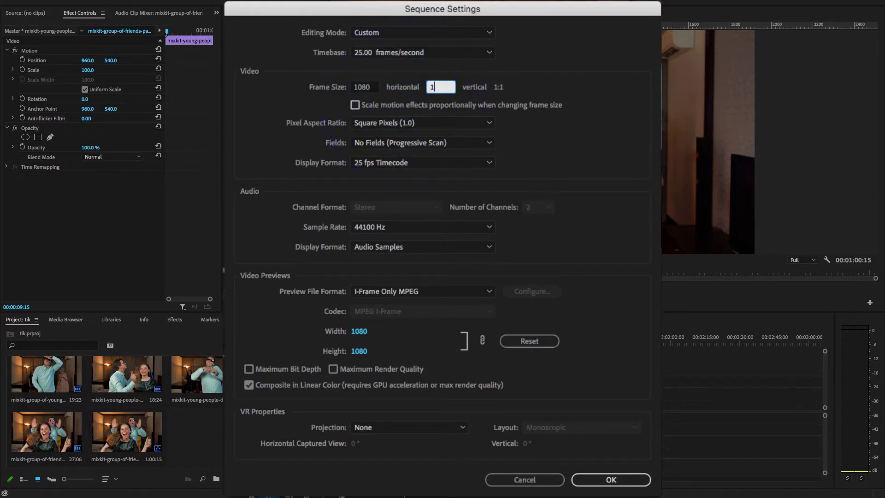
pyautogui.write('920')
pyautogui.click(546, 60)
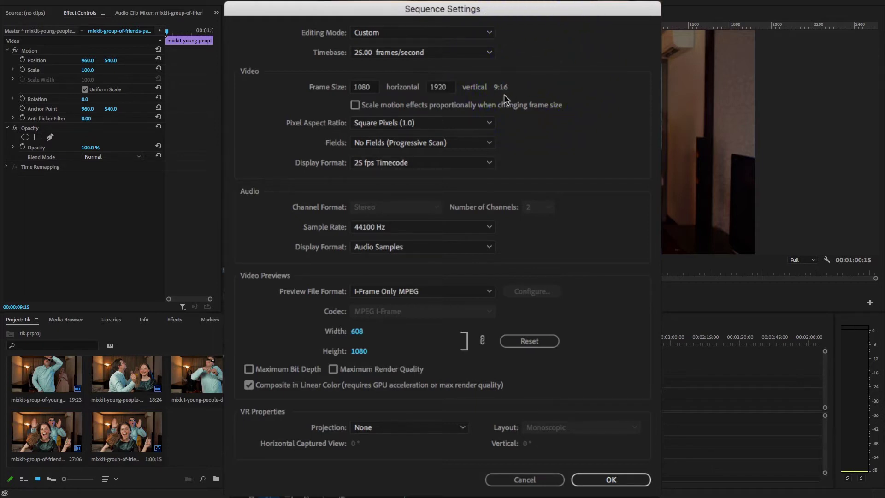
pyautogui.click(627, 474)
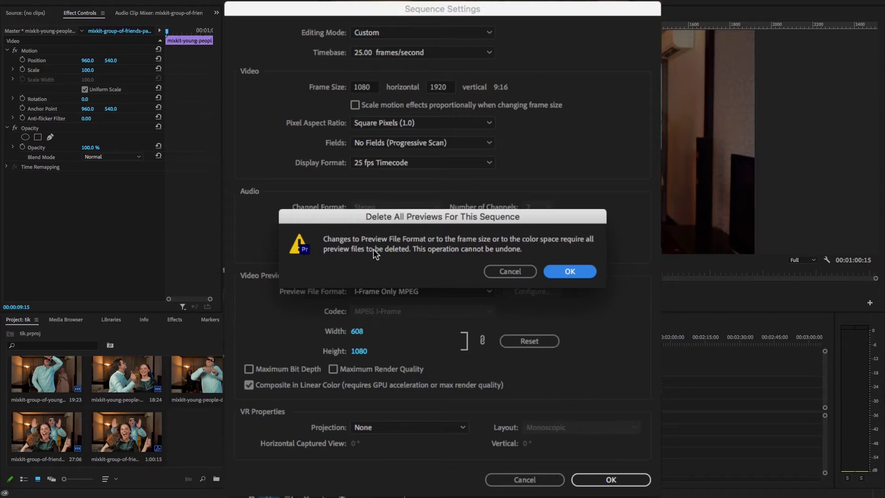
pyautogui.click(569, 272)
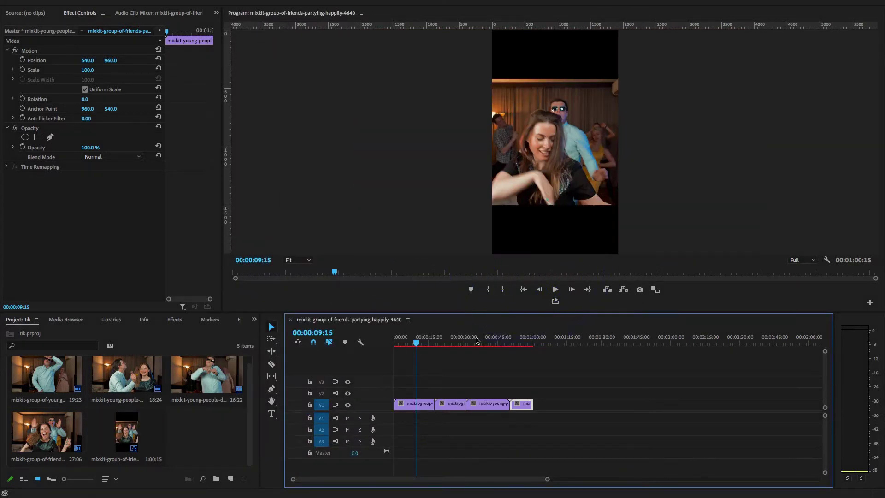
# Check the vertical framing, undo back to the 1920 × 1080 frame, and select the party sequence
pyautogui.click(453, 342)
pyautogui.moveTo(453, 343); pyautogui.dragTo(415, 341)
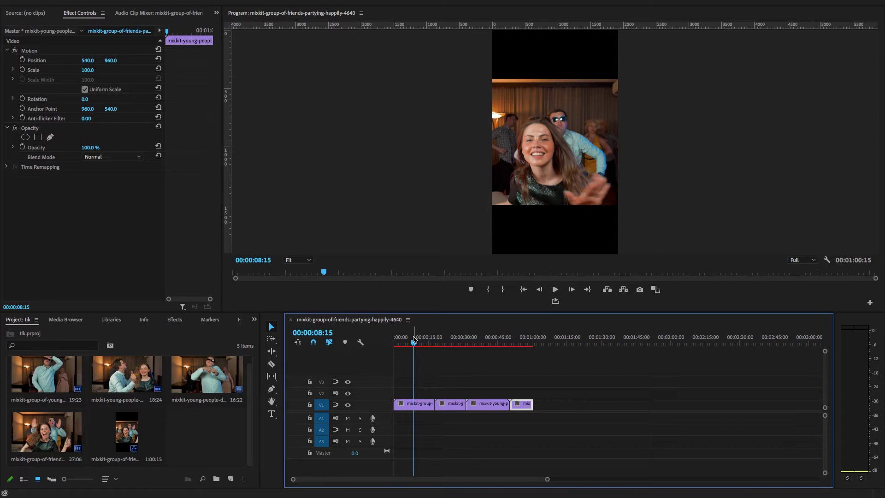
pyautogui.hotkey('ctrl', 'z')
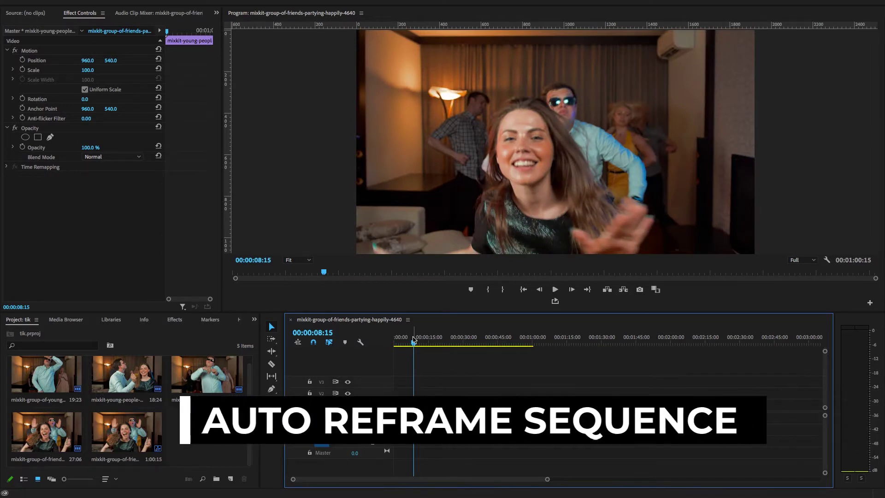
pyautogui.click(127, 433)
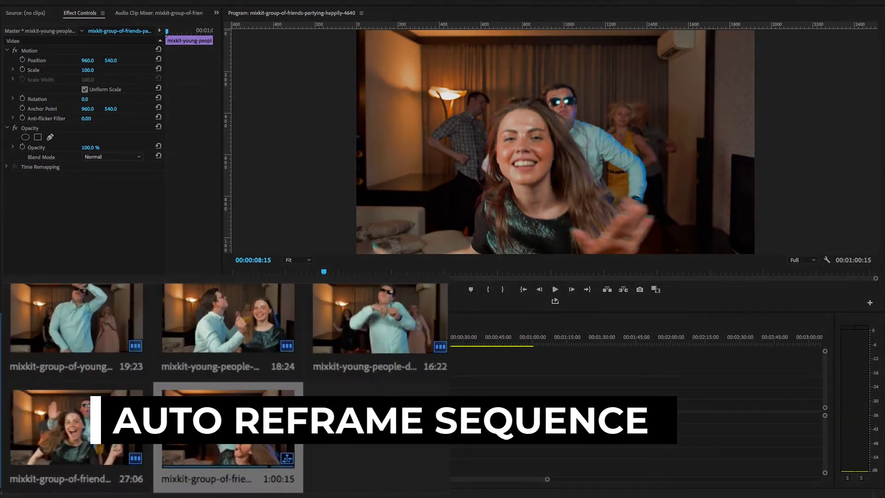
# Run Auto Reframe Sequence on the party sequence with target aspect ratio Vertical 9:16
pyautogui.rightClick(221, 461)
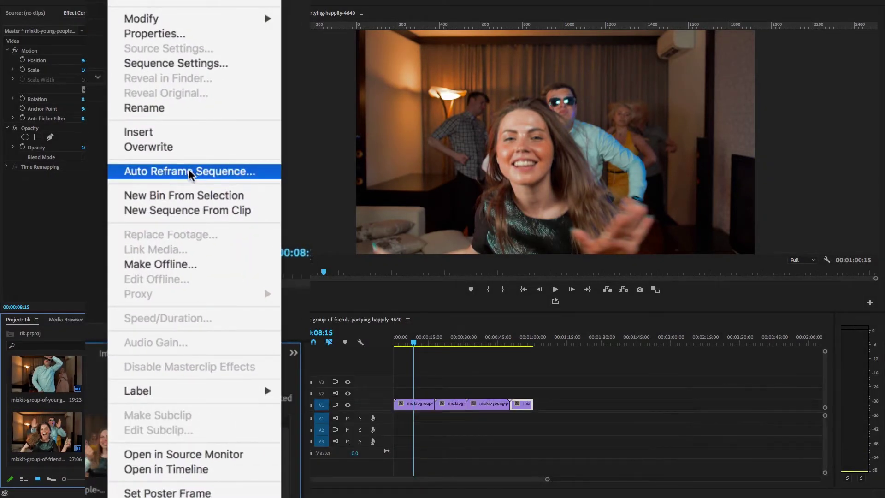
pyautogui.click(188, 170)
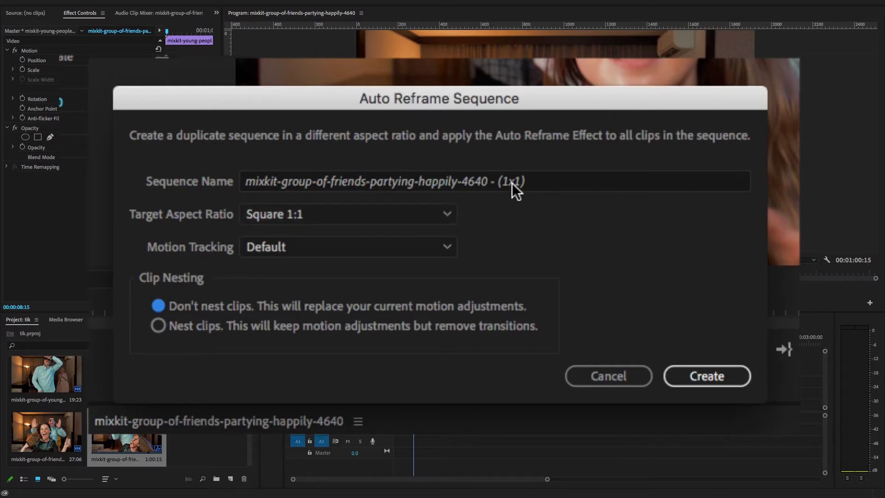
pyautogui.click(440, 214)
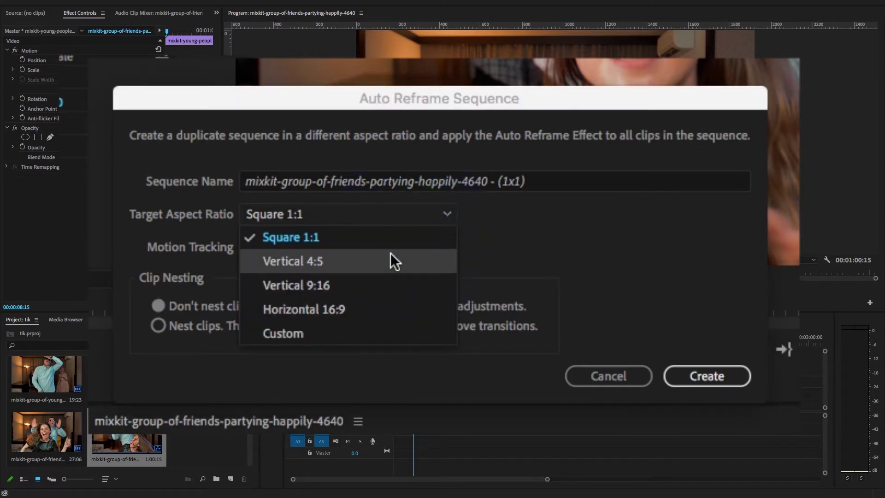
pyautogui.click(380, 277)
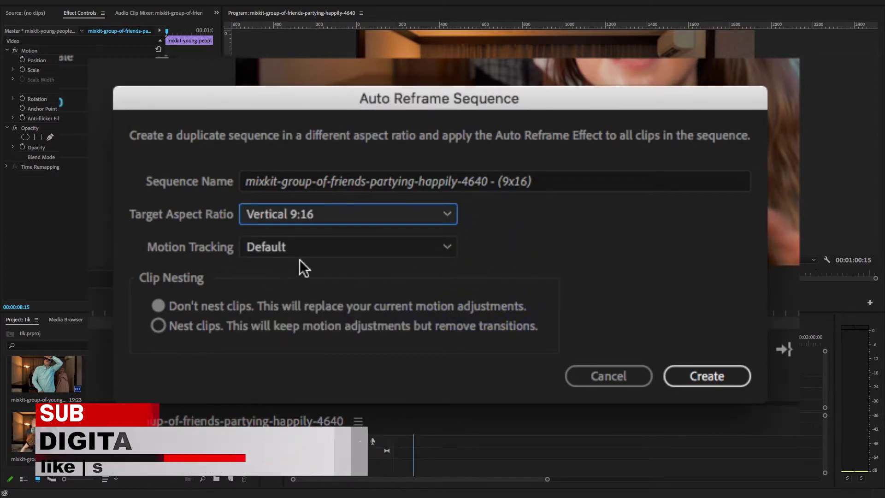
pyautogui.click(733, 381)
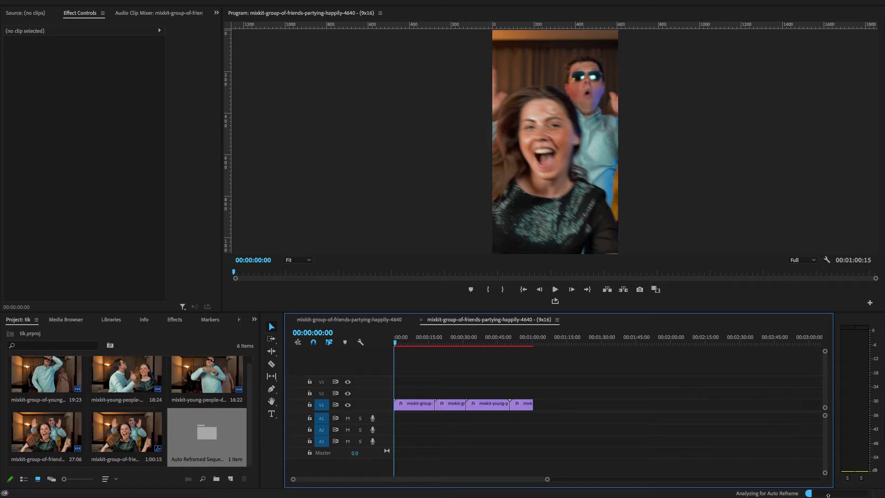
# Inspect the first clip's Auto Reframe effect at 00:00:03:05, then return to the sequence start
pyautogui.moveTo(828, 497)
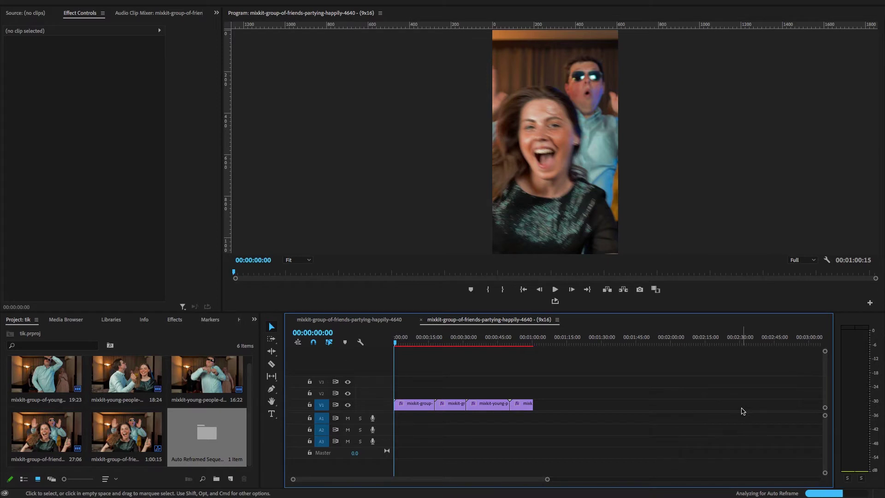
pyautogui.click(401, 341)
pyautogui.click(411, 404)
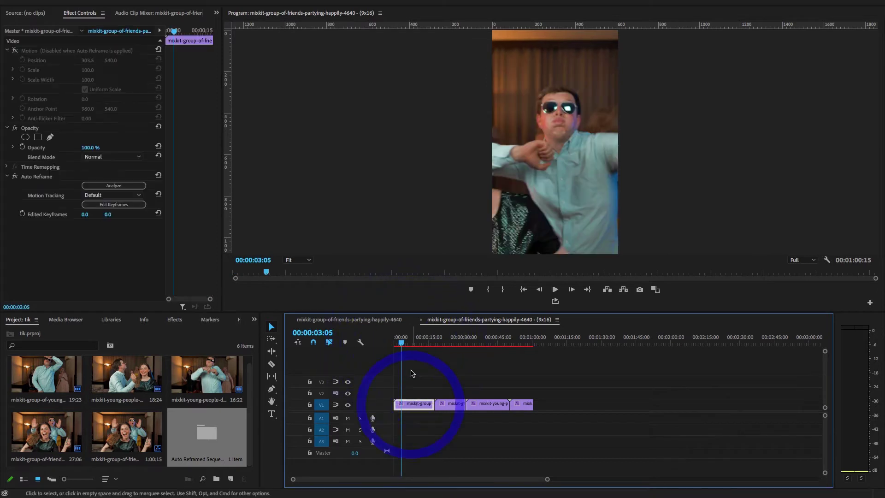
pyautogui.click(395, 341)
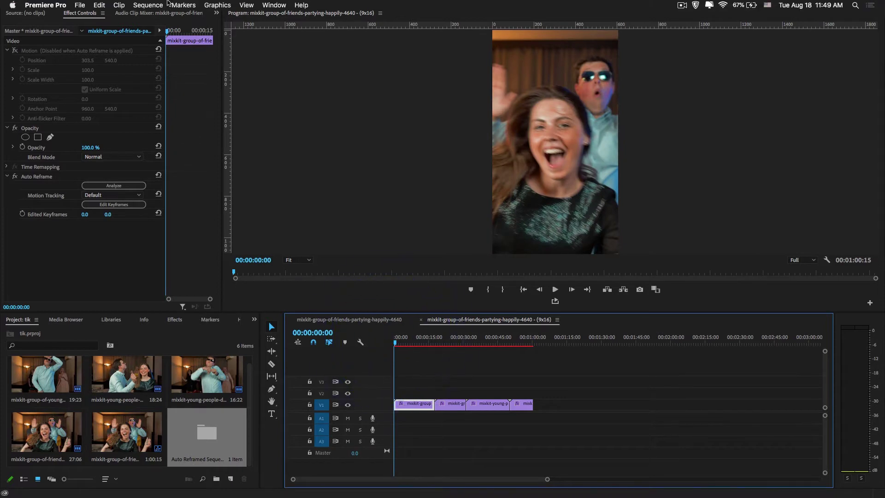
# Render the 9x16 sequence's effects In to Out and play it back
pyautogui.click(155, 5)
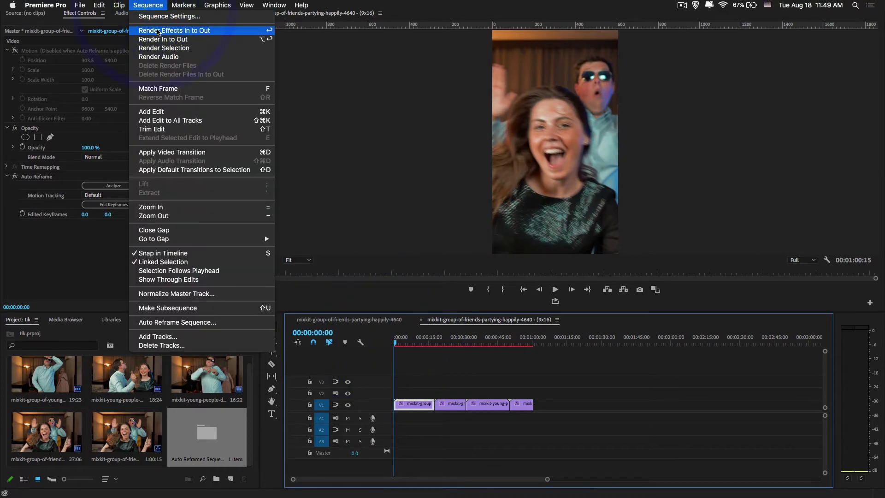
pyautogui.click(157, 29)
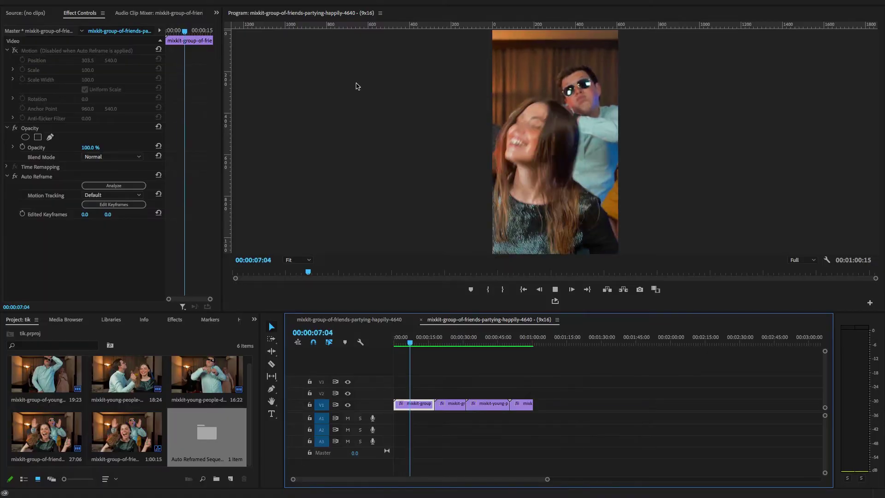
pyautogui.press('space')
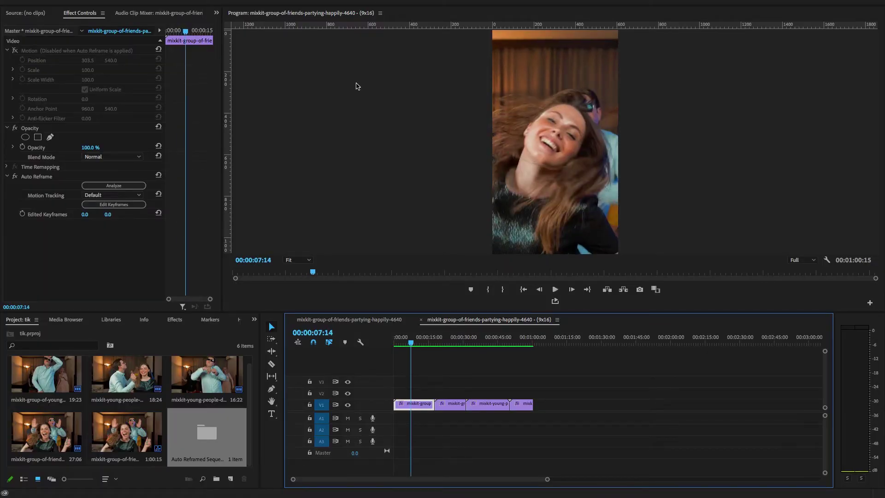
# Save the project and select the reframed sequence in the Auto Reframed Sequences bin
pyautogui.hotkey('ctrl', 's')
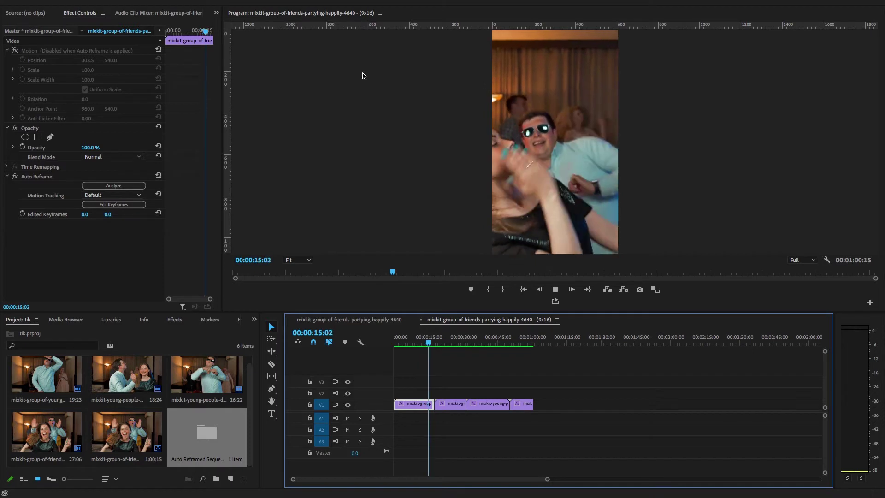
pyautogui.press('space')
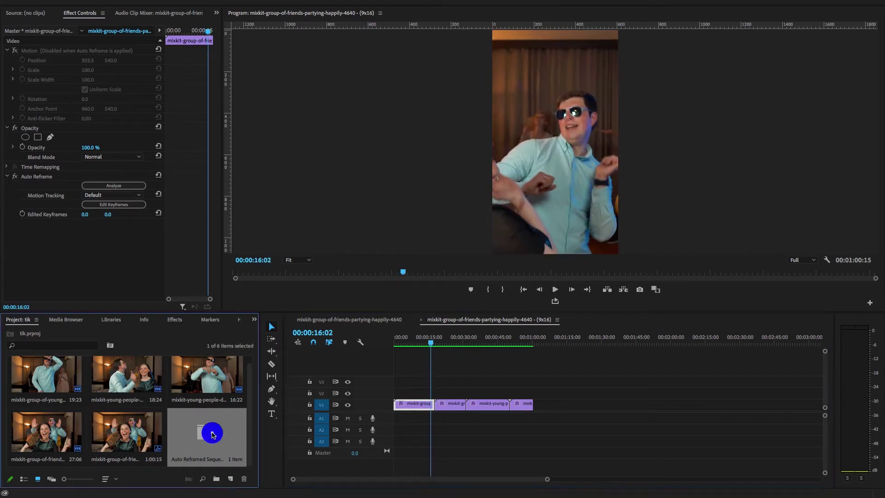
pyautogui.doubleClick(212, 434)
pyautogui.click(60, 395)
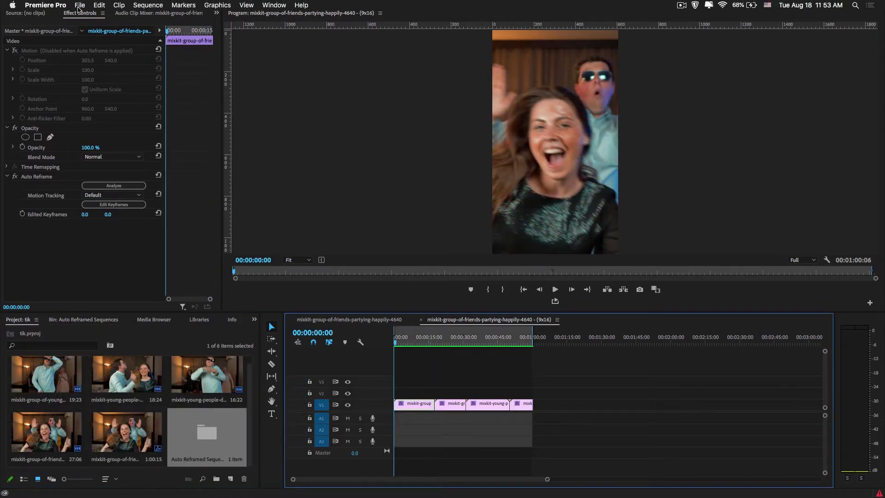
# Export the sequence via Export Media with format H.264 and preset Match Source - High bitrate
pyautogui.click(79, 6)
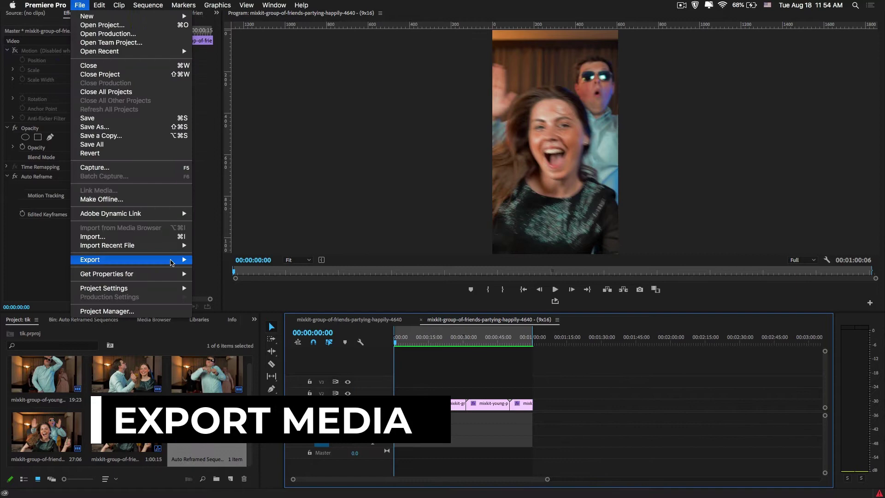
pyautogui.moveTo(170, 264)
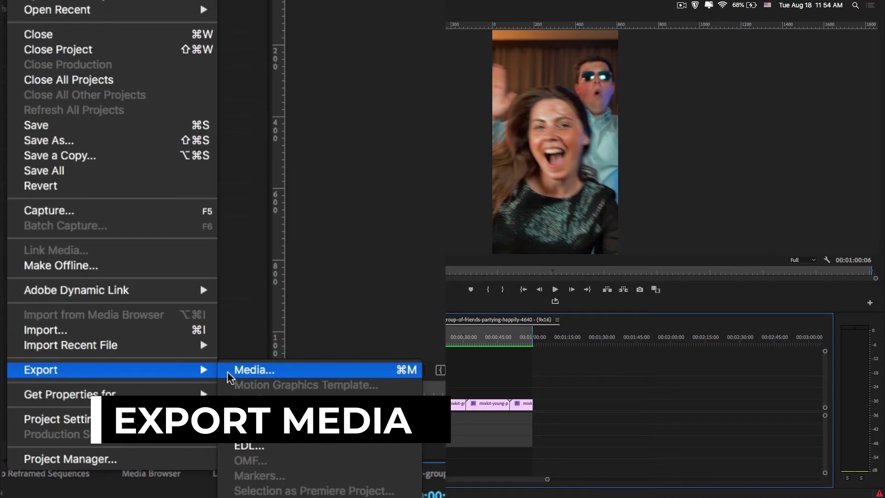
pyautogui.click(228, 376)
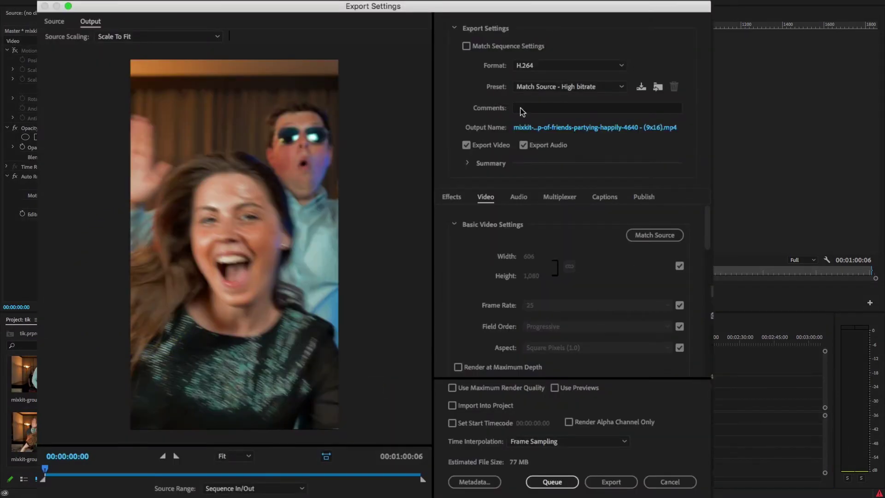
pyautogui.click(545, 69)
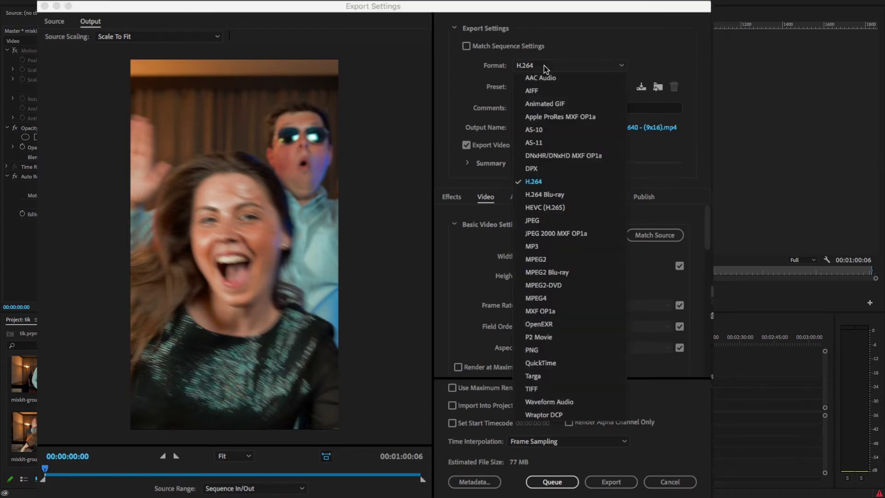
pyautogui.click(570, 187)
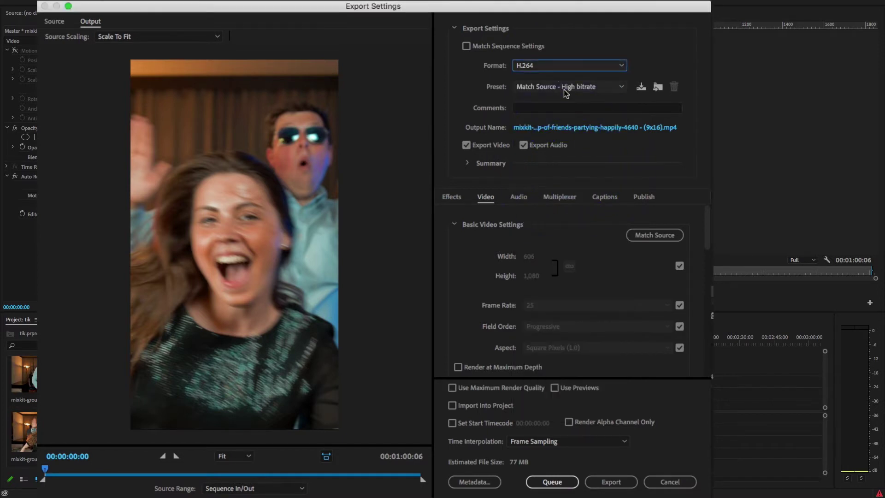
pyautogui.click(563, 90)
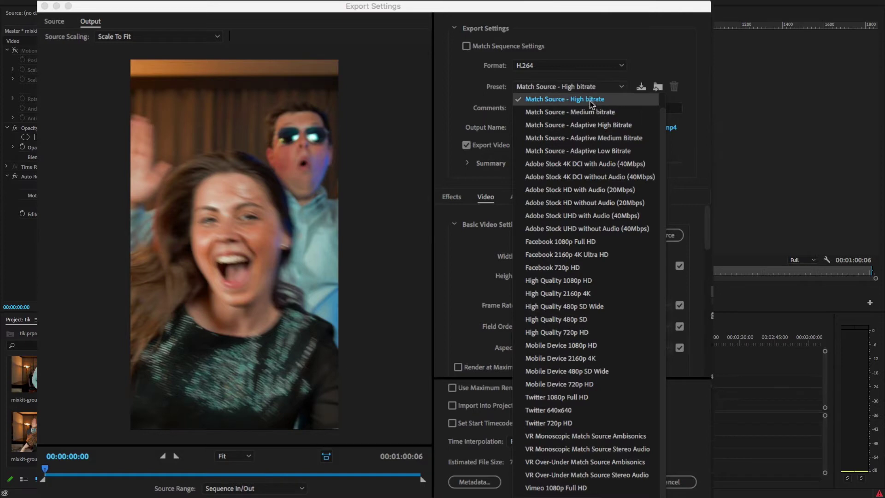
pyautogui.scroll(1, 649, 189)
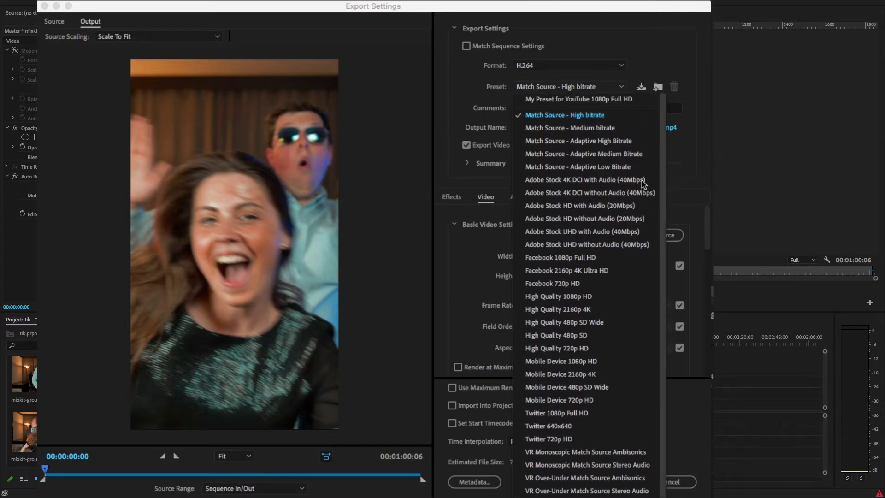
pyautogui.click(566, 117)
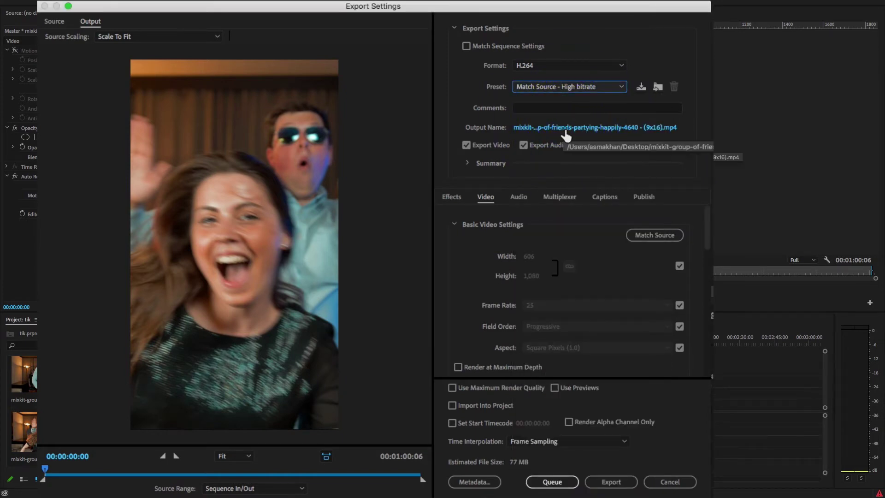
# Name the output 'Tik tok video' and enable Render at Maximum Depth
pyautogui.click(535, 127)
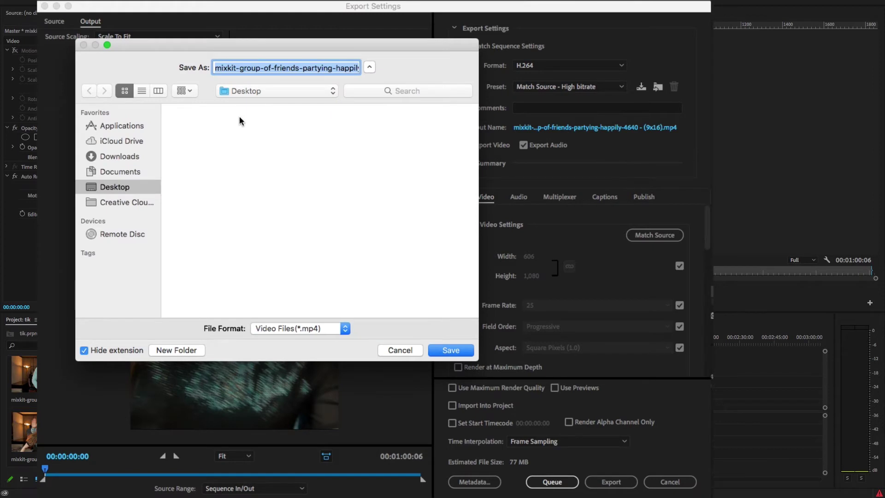
pyautogui.write('Tik ')
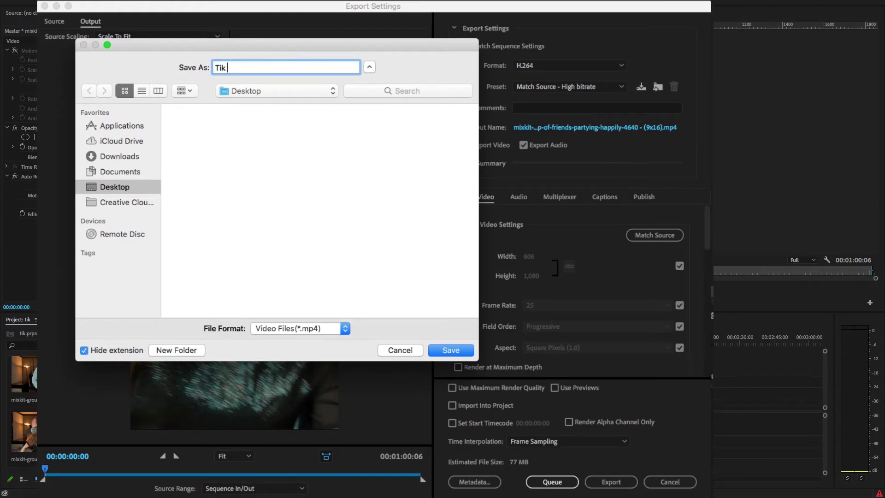
pyautogui.write('tok video')
pyautogui.click(462, 351)
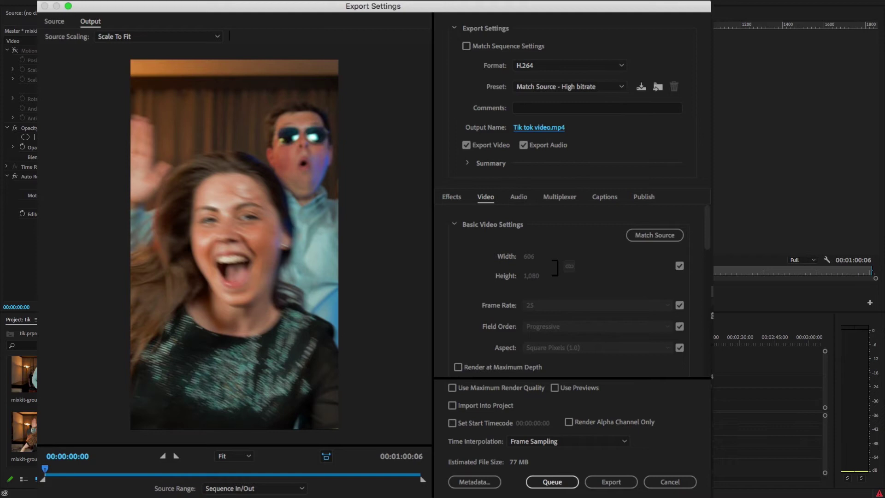
pyautogui.moveTo(706, 226); pyautogui.dragTo(735, 241)
pyautogui.click(457, 253)
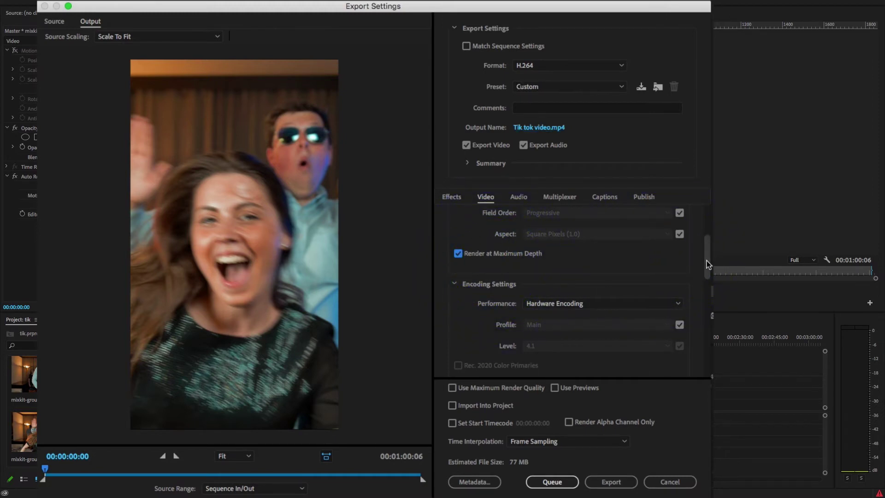
# Set bitrate encoding to CBR with a 15 Mbps target and enable Use Maximum Render Quality
pyautogui.scroll(-2, 701, 265)
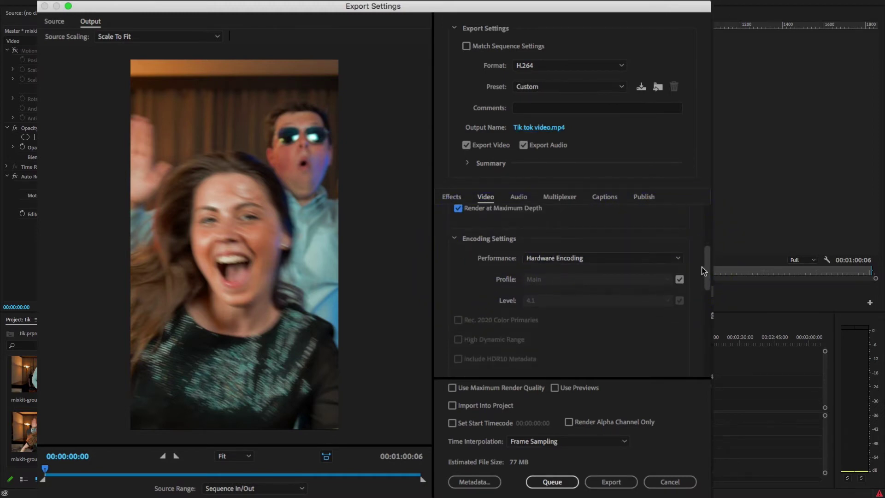
pyautogui.scroll(-3, 701, 267)
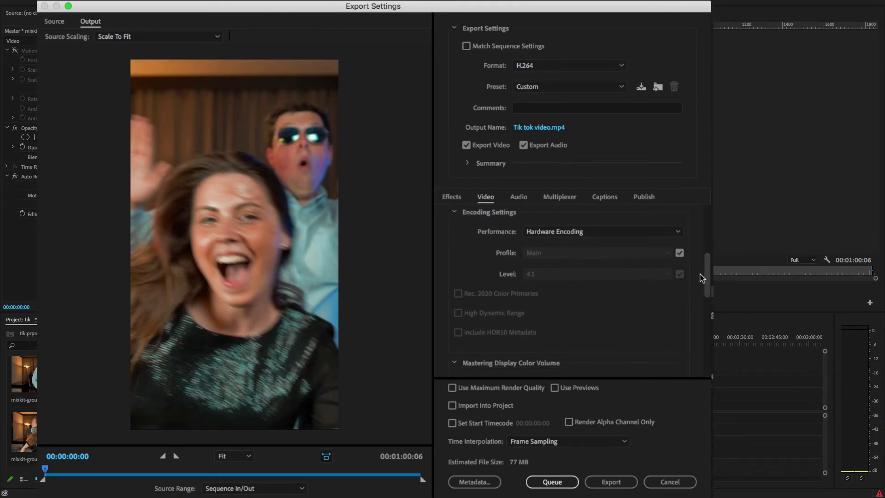
pyautogui.scroll(-4, 697, 287)
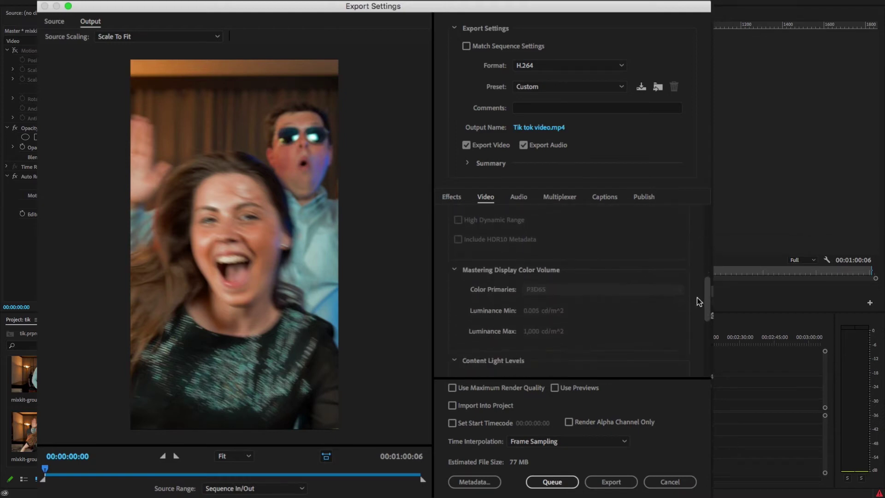
pyautogui.scroll(-5, 701, 313)
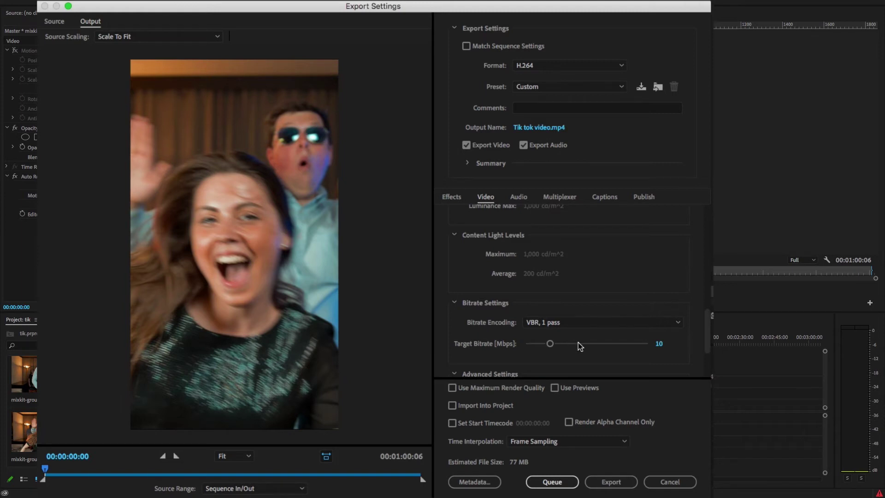
pyautogui.click(573, 322)
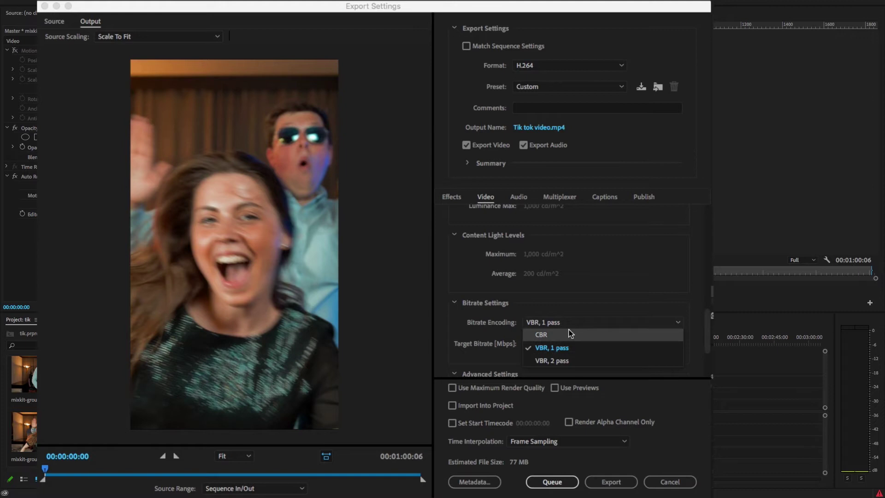
pyautogui.click(571, 334)
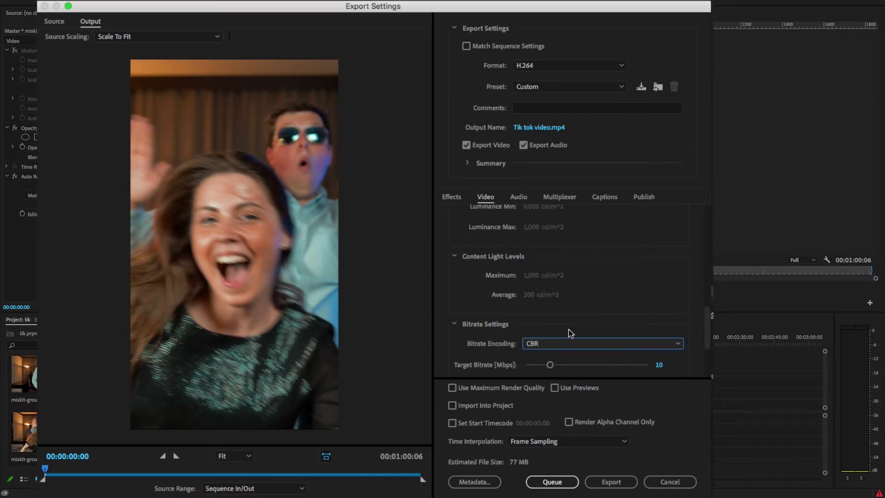
pyautogui.click(658, 364)
pyautogui.write('1')
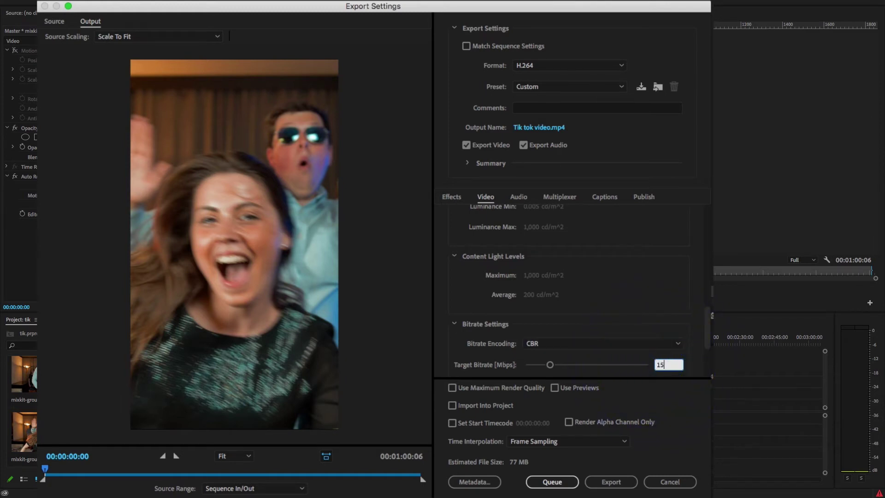
pyautogui.write('5')
pyautogui.click(665, 310)
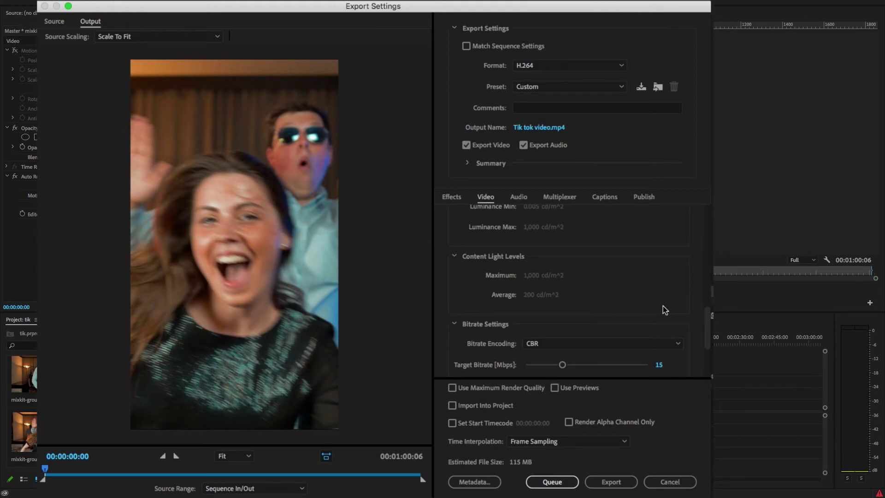
pyautogui.click(452, 389)
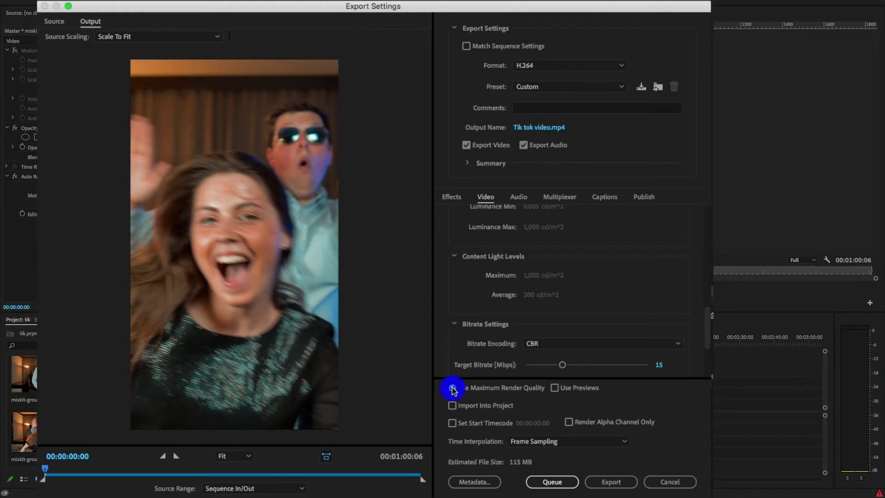
pyautogui.click(518, 198)
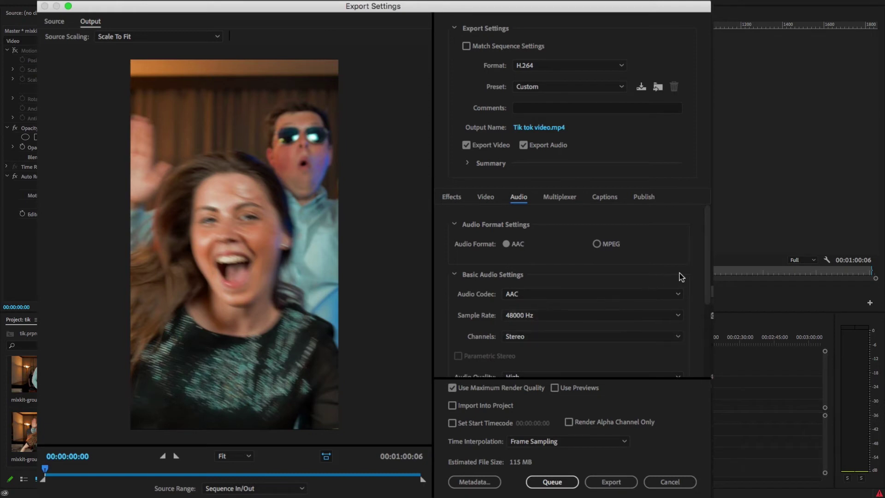
pyautogui.moveTo(708, 252); pyautogui.dragTo(711, 355)
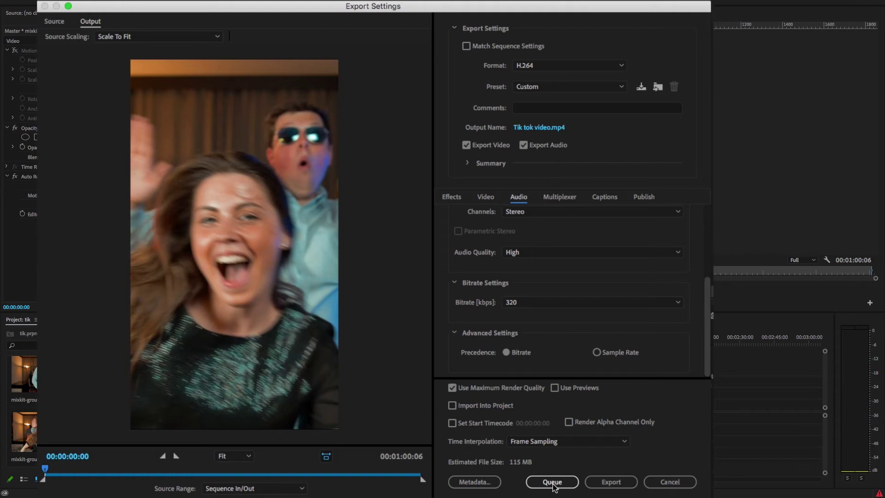
# Queue the export in Media Encoder and start encoding Tik tok video.mp4 until it finishes
pyautogui.click(552, 484)
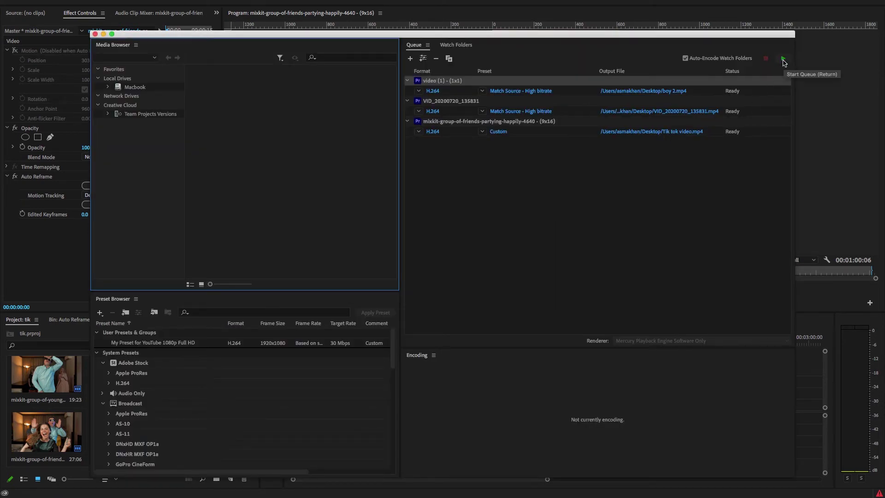
pyautogui.click(783, 59)
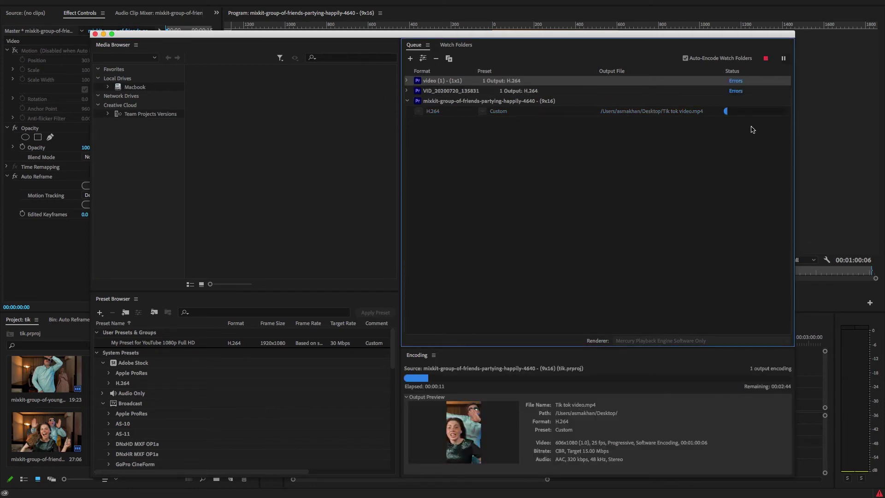
pyautogui.click(76, 264)
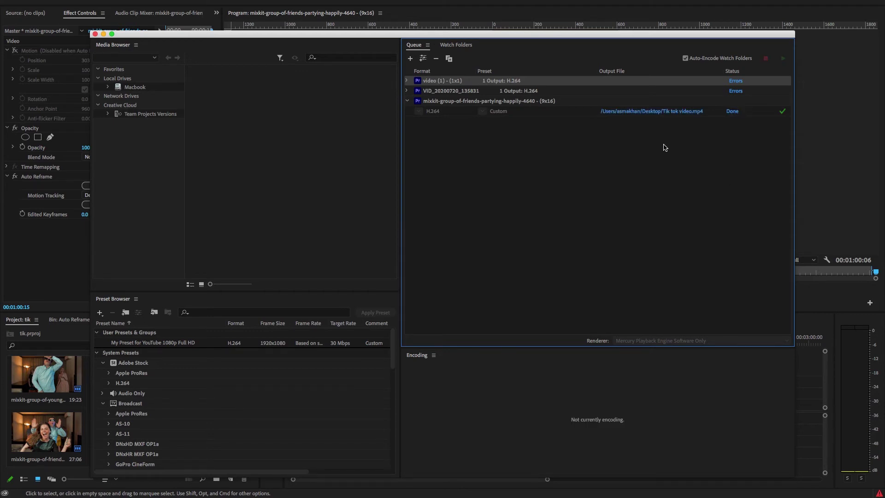
# Play the exported Tik tok video.mp4 from the Desktop in QuickTime, then return to Premiere Pro
pyautogui.click(684, 116)
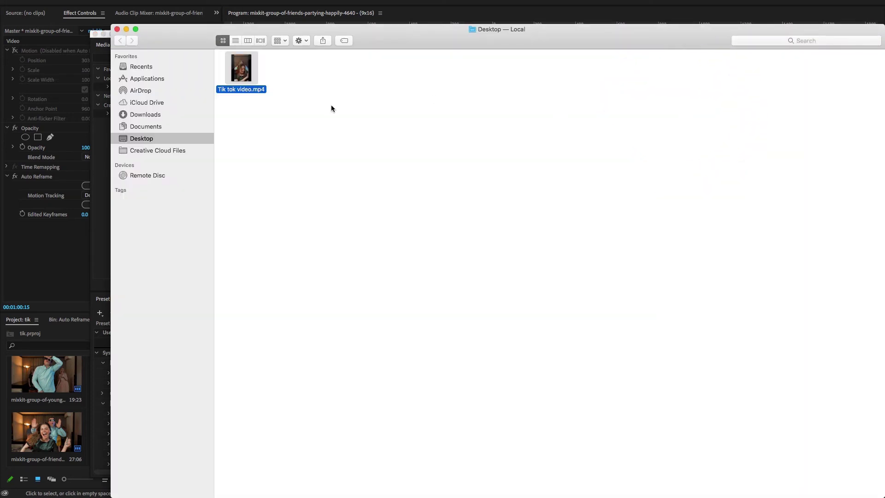
pyautogui.rightClick(251, 76)
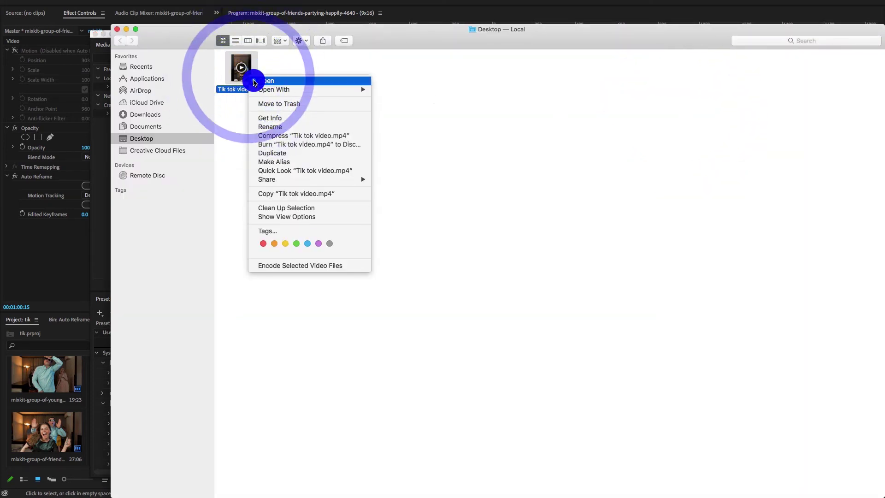
pyautogui.click(254, 82)
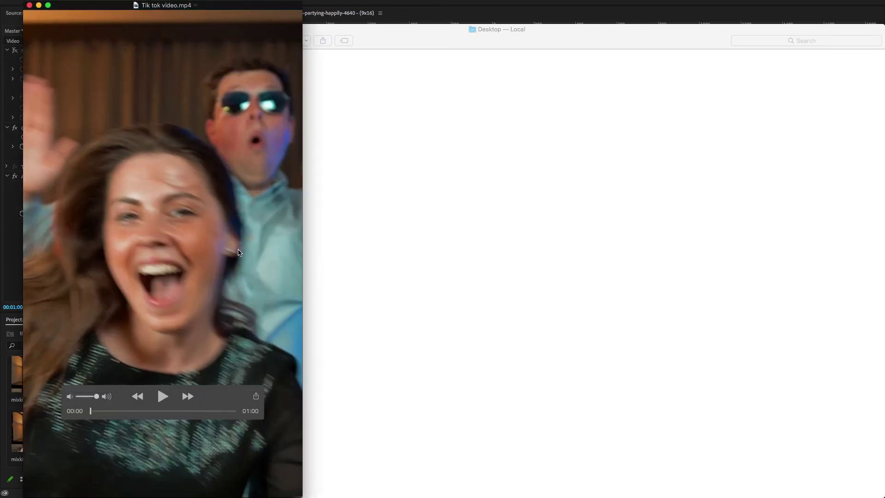
pyautogui.click(162, 395)
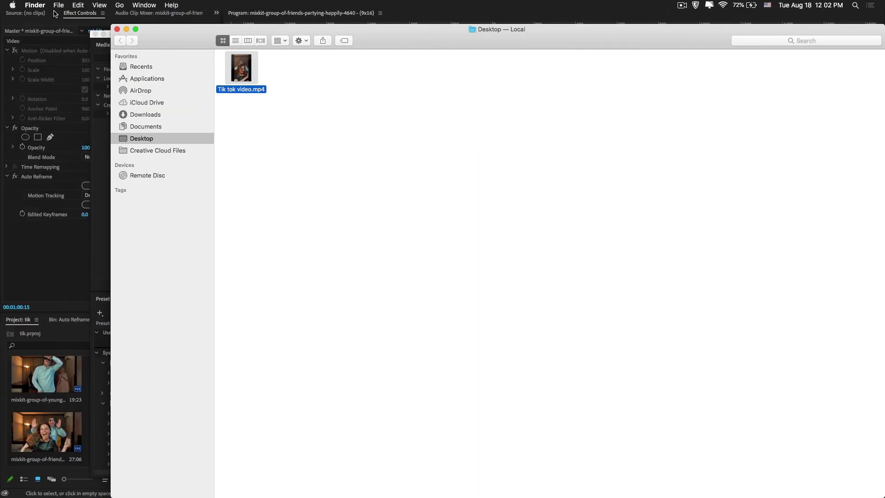
pyautogui.click(31, 247)
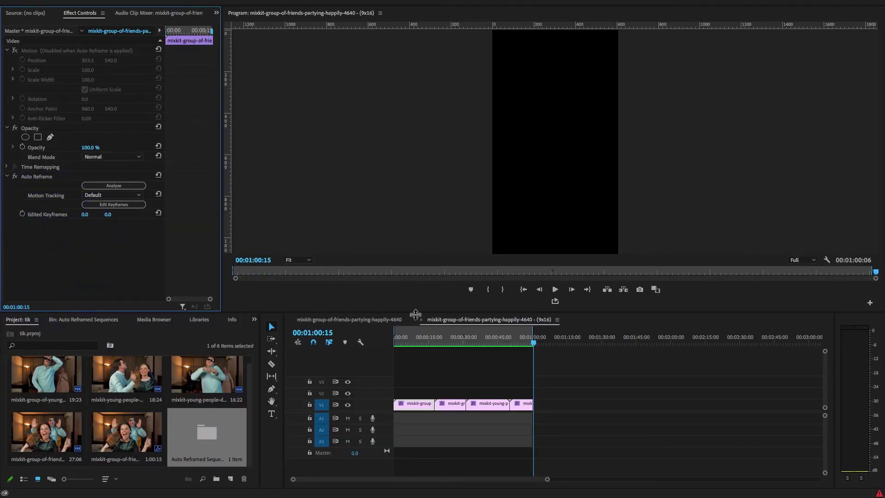
# Return the playhead near the sequence start and switch to the Audio workspace
pyautogui.click(397, 342)
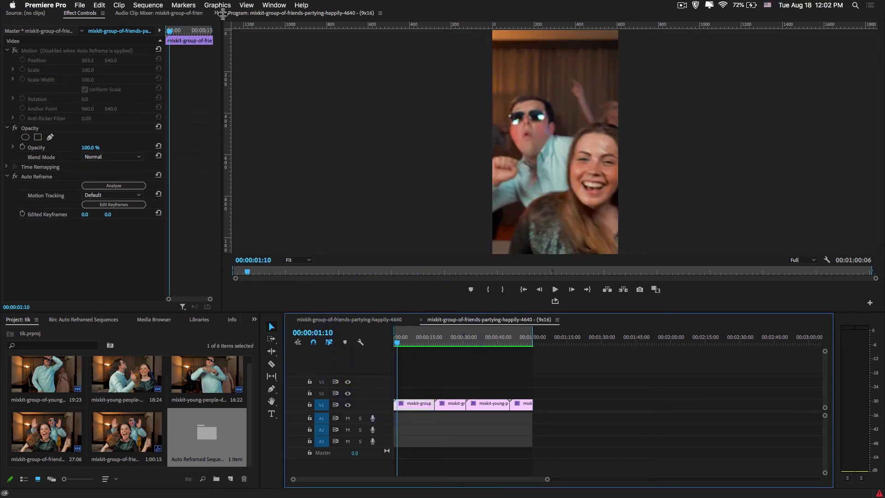
pyautogui.click(274, 6)
pyautogui.moveTo(326, 19)
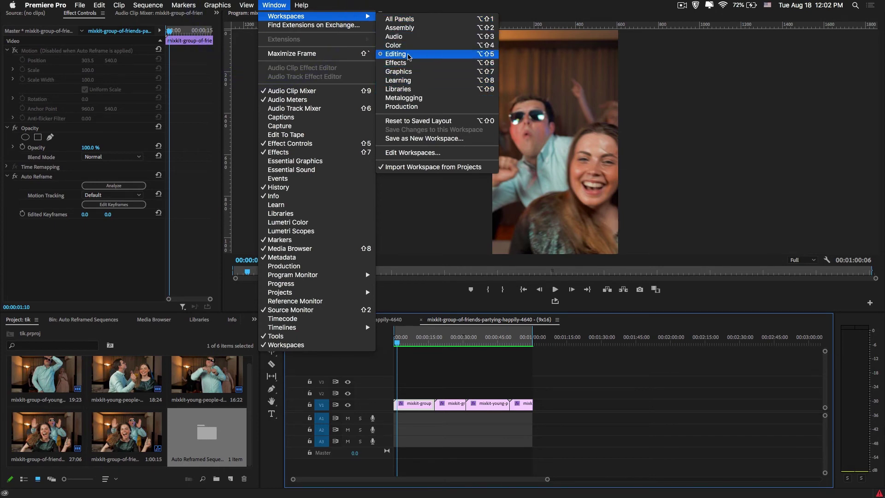
pyautogui.click(408, 36)
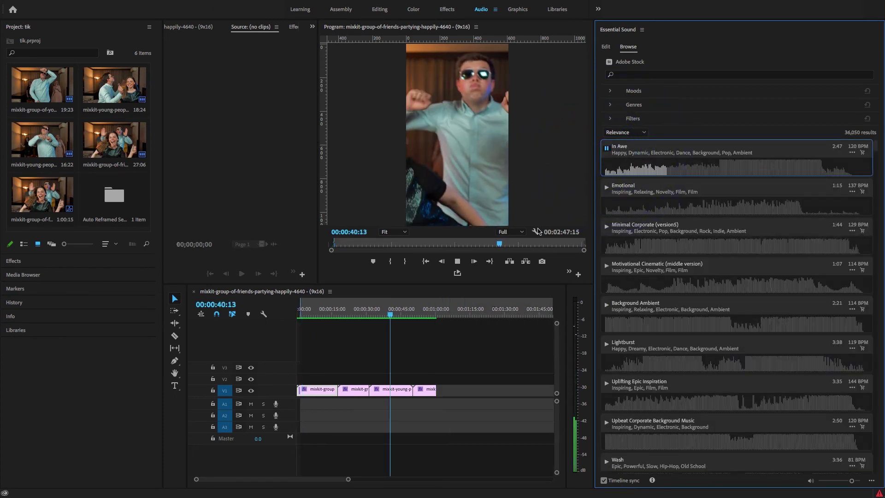
# Stop the previews and lay the In Awe track on A1 under the clips
pyautogui.click(314, 390)
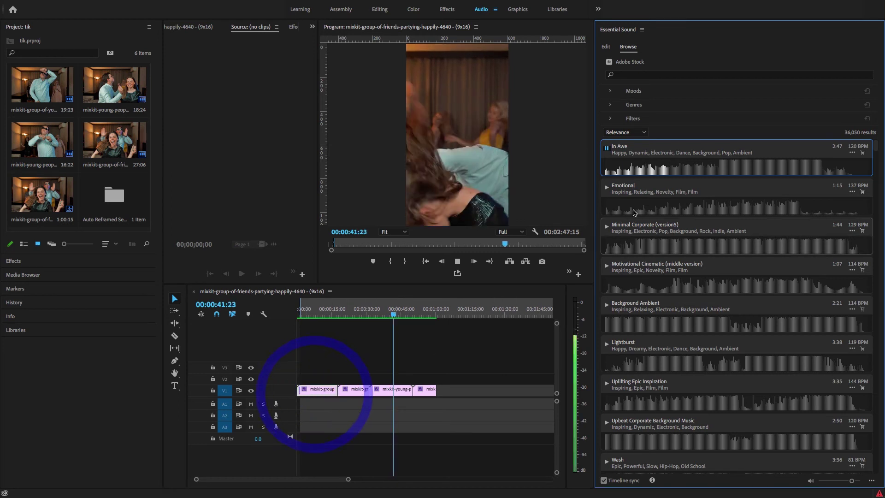
pyautogui.click(659, 168)
pyautogui.moveTo(374, 363); pyautogui.dragTo(308, 404)
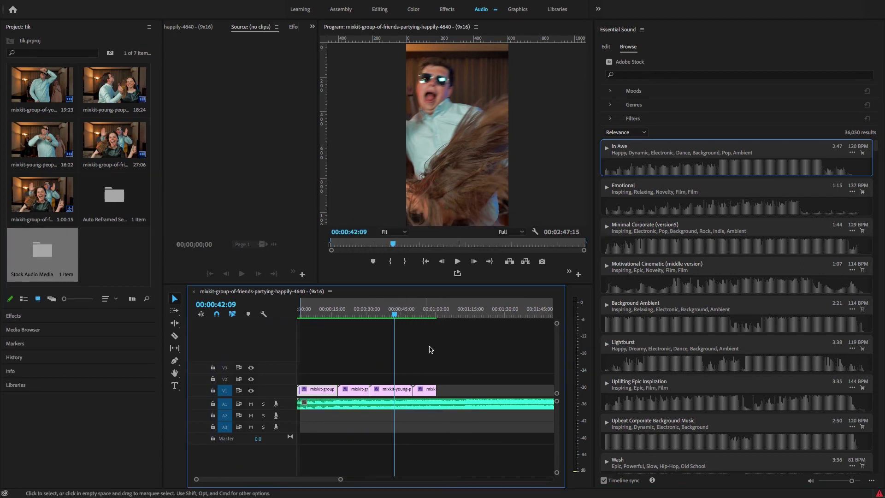
# Cut the music at 00:01:00:05, delete its tail, and replay the sequence from the start
pyautogui.moveTo(436, 316); pyautogui.dragTo(437, 316)
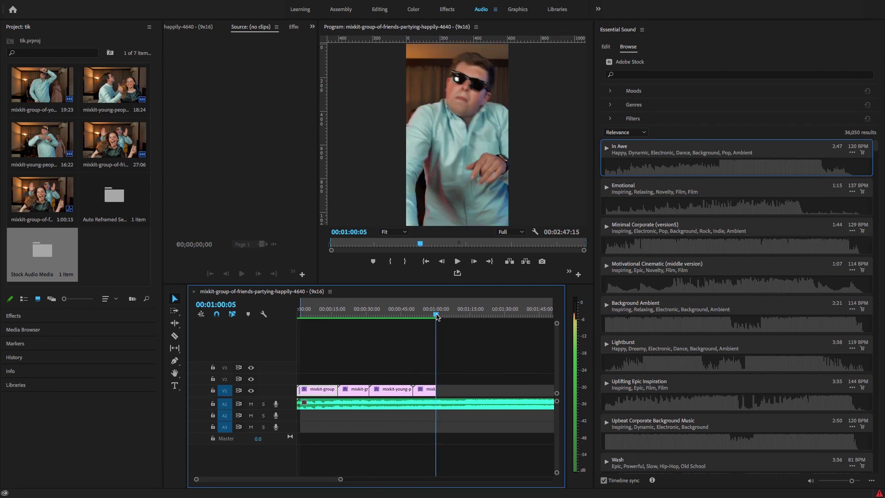
pyautogui.press('c')
pyautogui.click(438, 406)
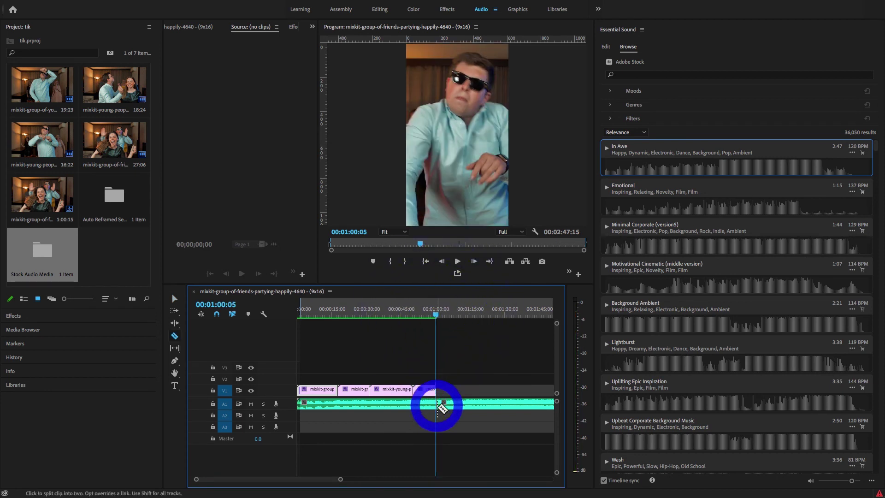
pyautogui.press('v')
pyautogui.click(458, 404)
pyautogui.press('Delete')
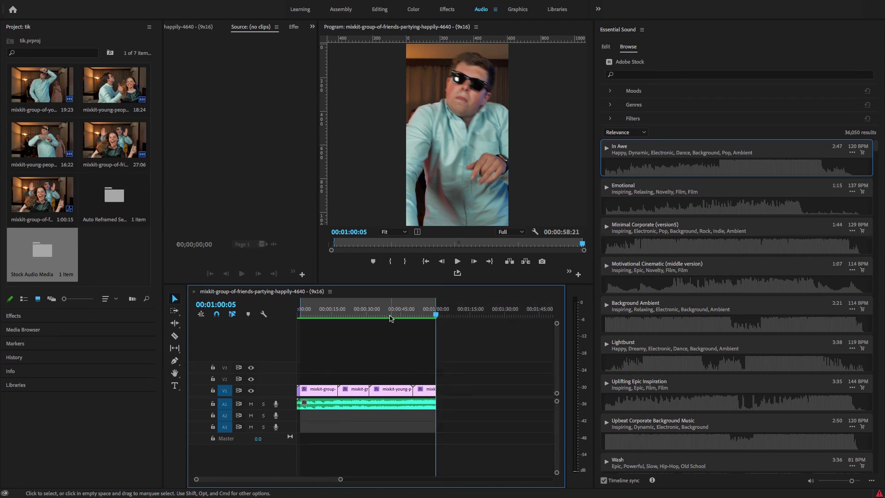
pyautogui.press('Home')
pyautogui.press('space')
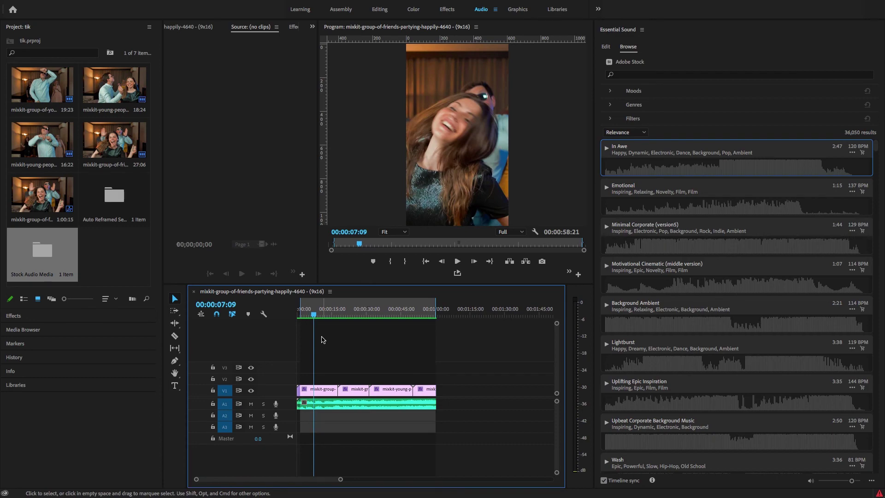
# In Chrome's TikTok upload page, upload Tik tok video.mp4 from the Desktop
pyautogui.click(456, 480)
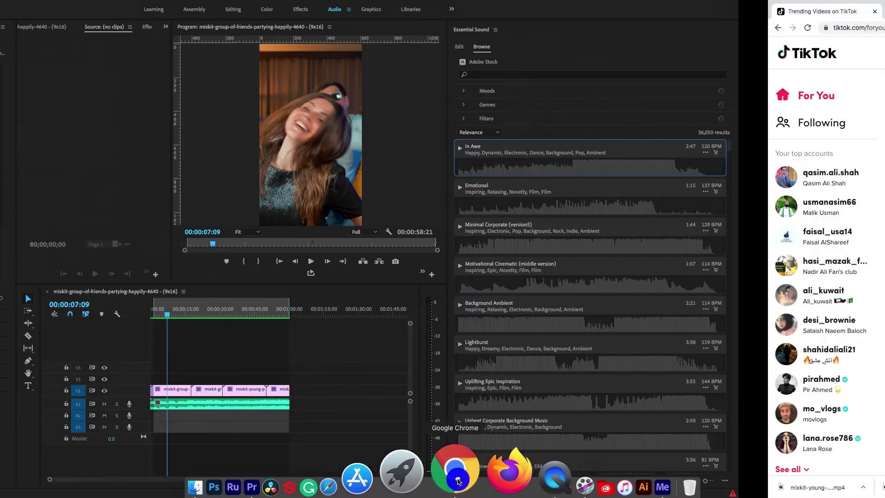
pyautogui.moveTo(369, 215)
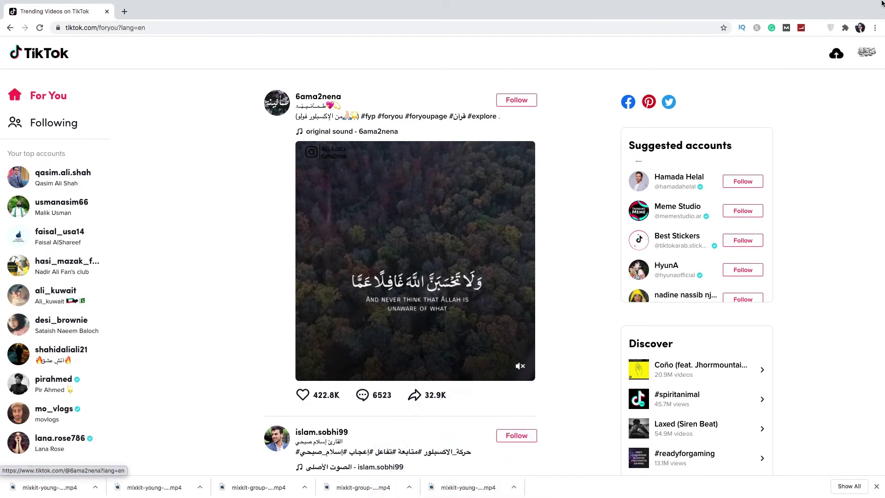
pyautogui.click(836, 54)
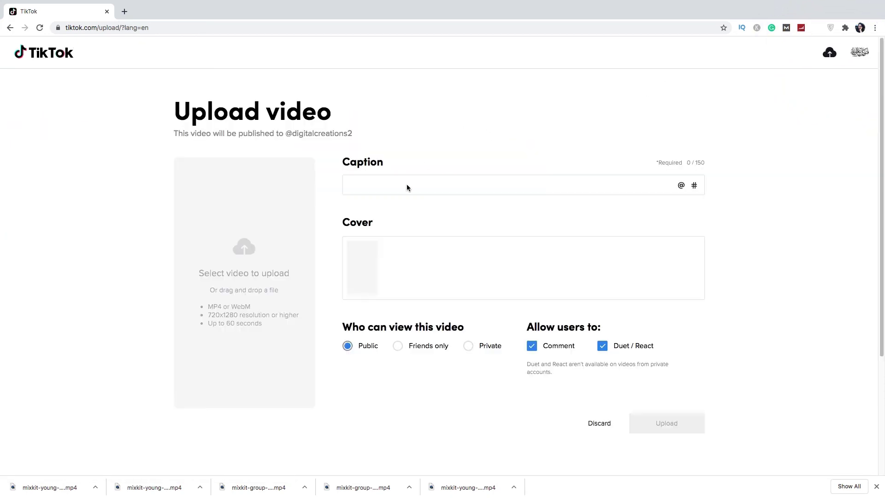
pyautogui.click(243, 248)
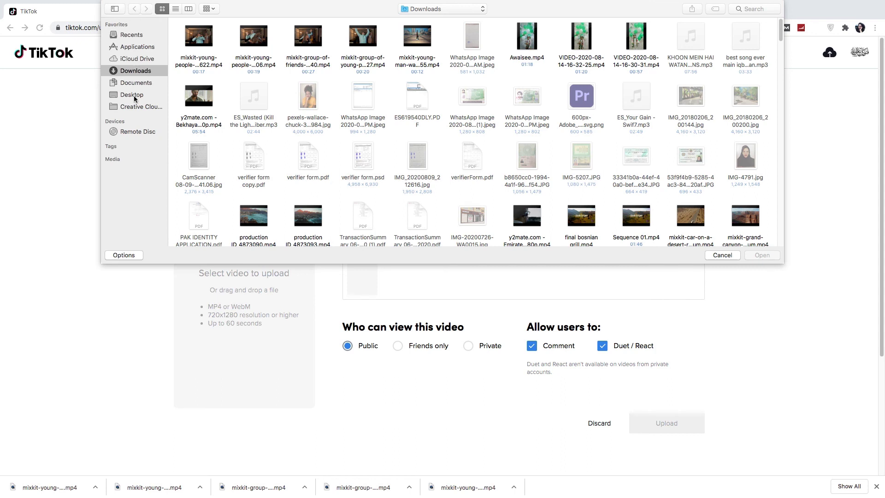
pyautogui.click(132, 95)
pyautogui.doubleClick(193, 41)
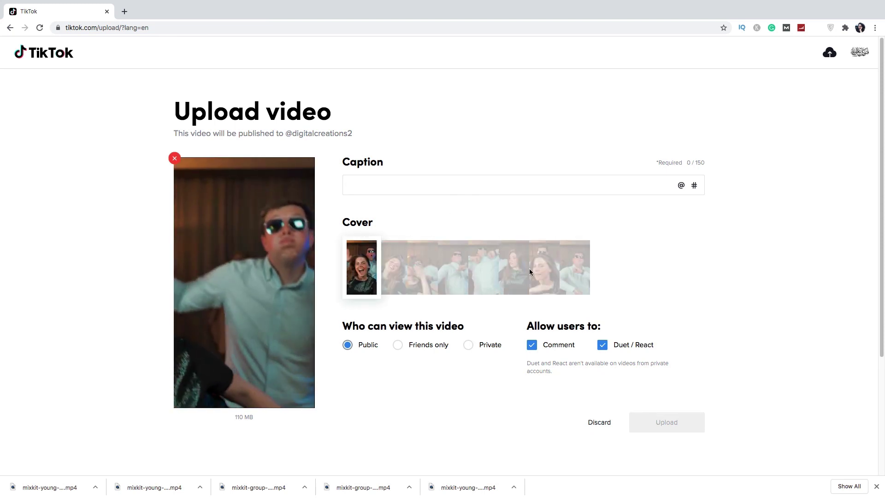
# Compare cover frames, settle on the second one, and enter the caption 'Dance with friends'
pyautogui.click(542, 267)
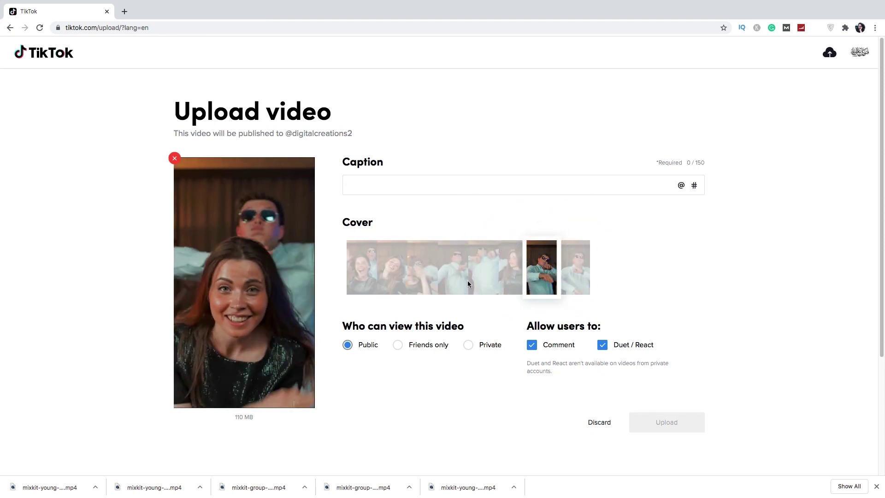
pyautogui.click(512, 268)
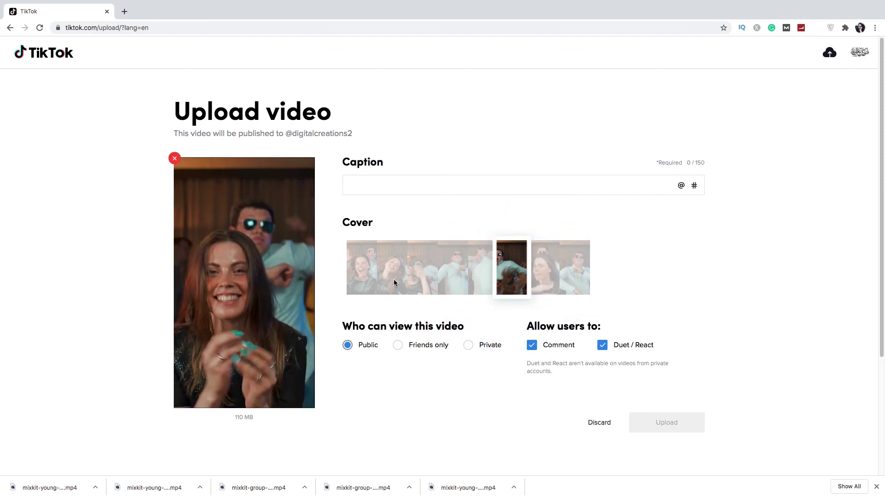
pyautogui.click(357, 277)
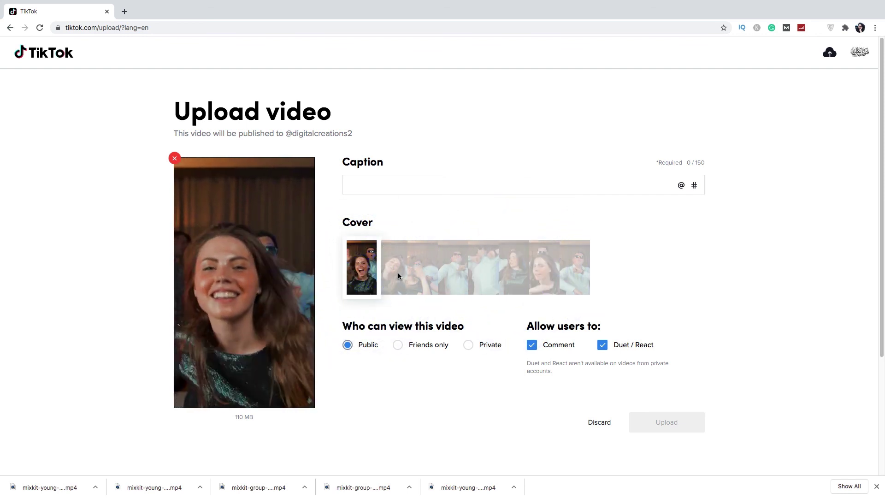
pyautogui.click(398, 273)
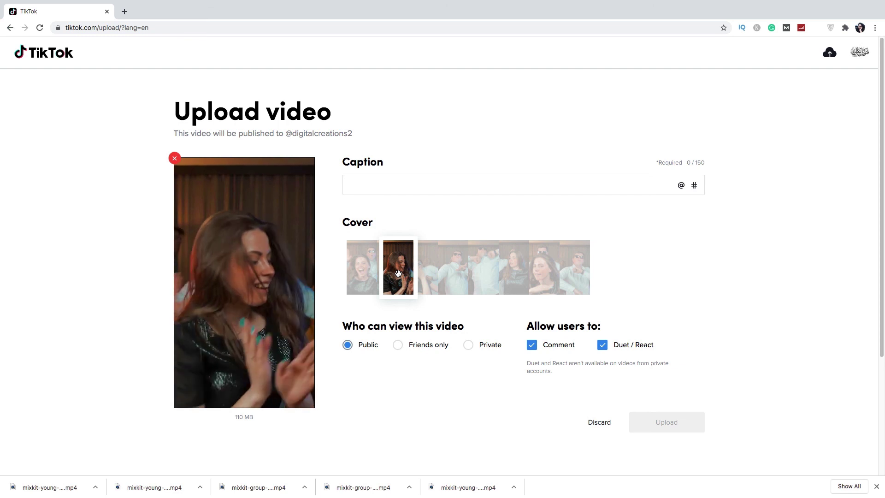
pyautogui.click(376, 187)
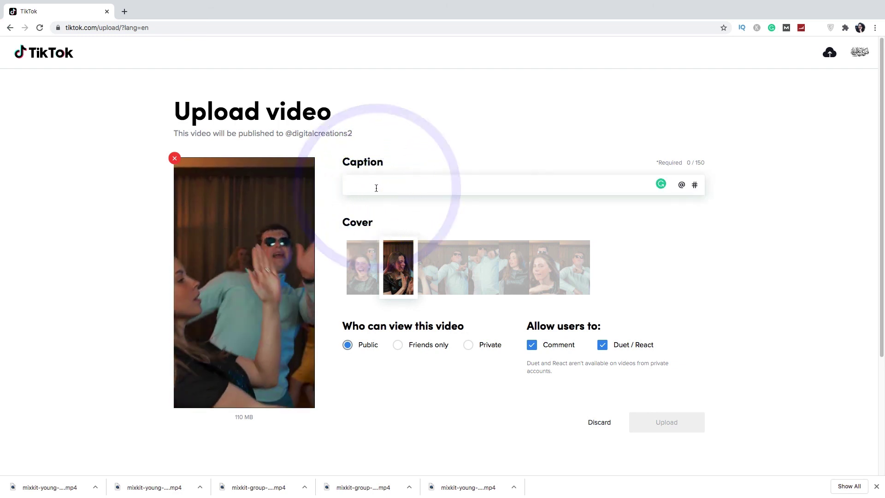
pyautogui.write('Da')
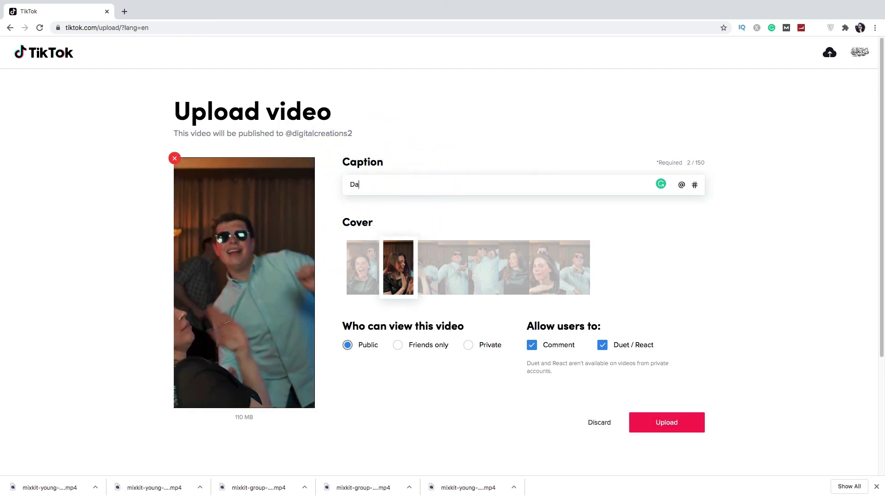
pyautogui.write('nce wi')
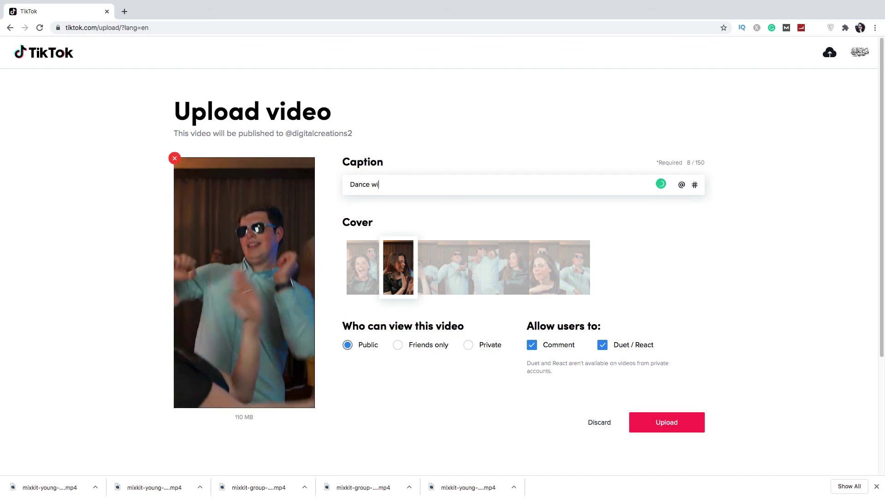
pyautogui.write('th friends')
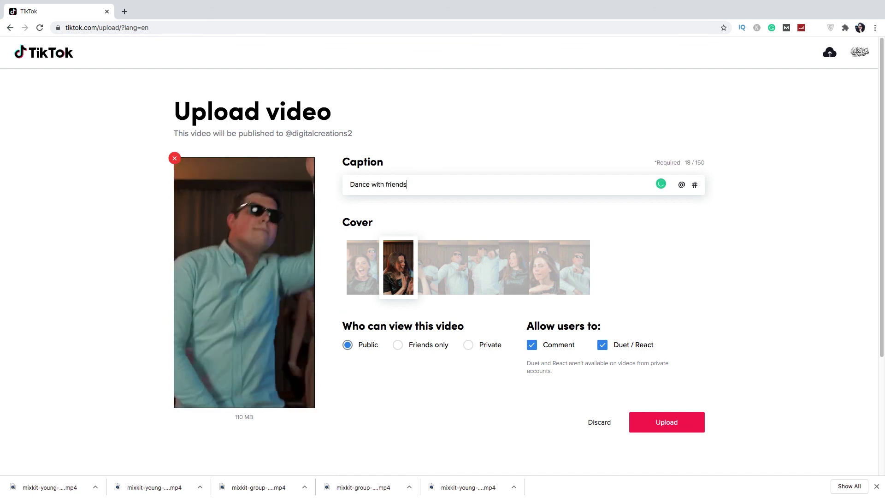